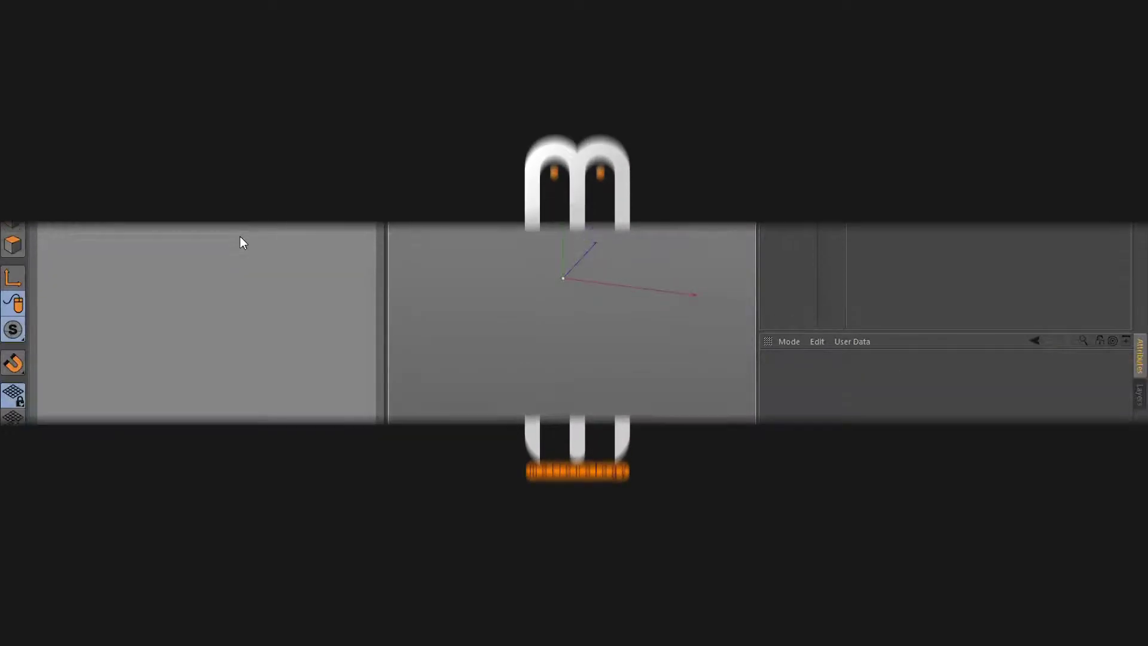
Add a Time node to the XGroup via New Node > XPresso > General > Time
right_click(143, 182)
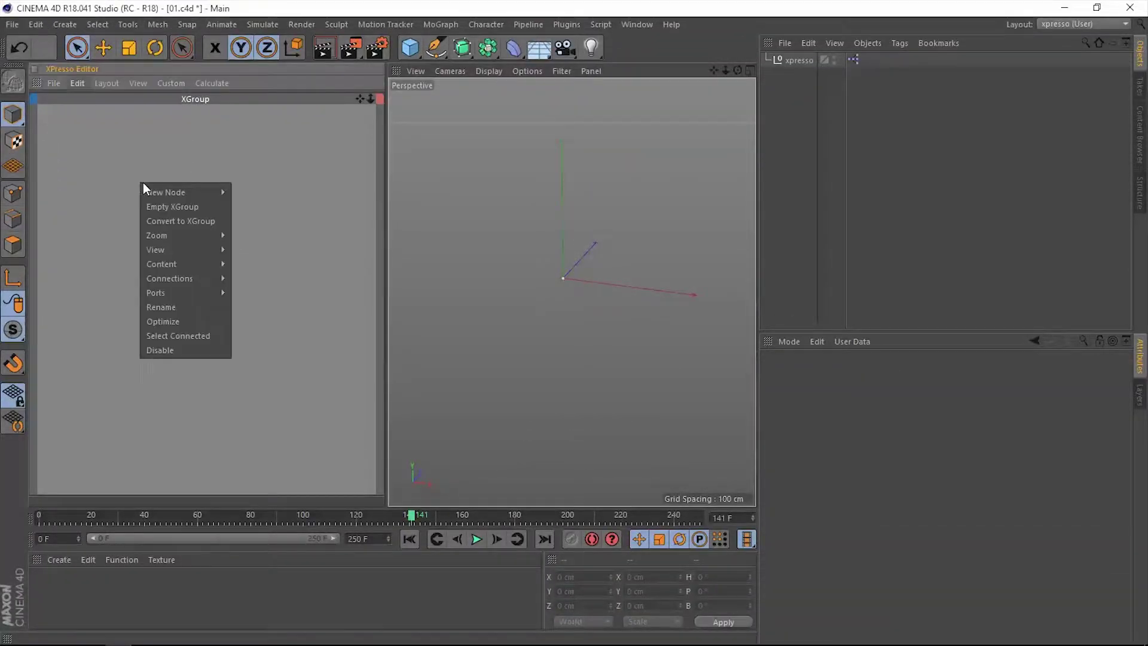
mouse_move(182, 192)
mouse_move(250, 192)
mouse_move(374, 192)
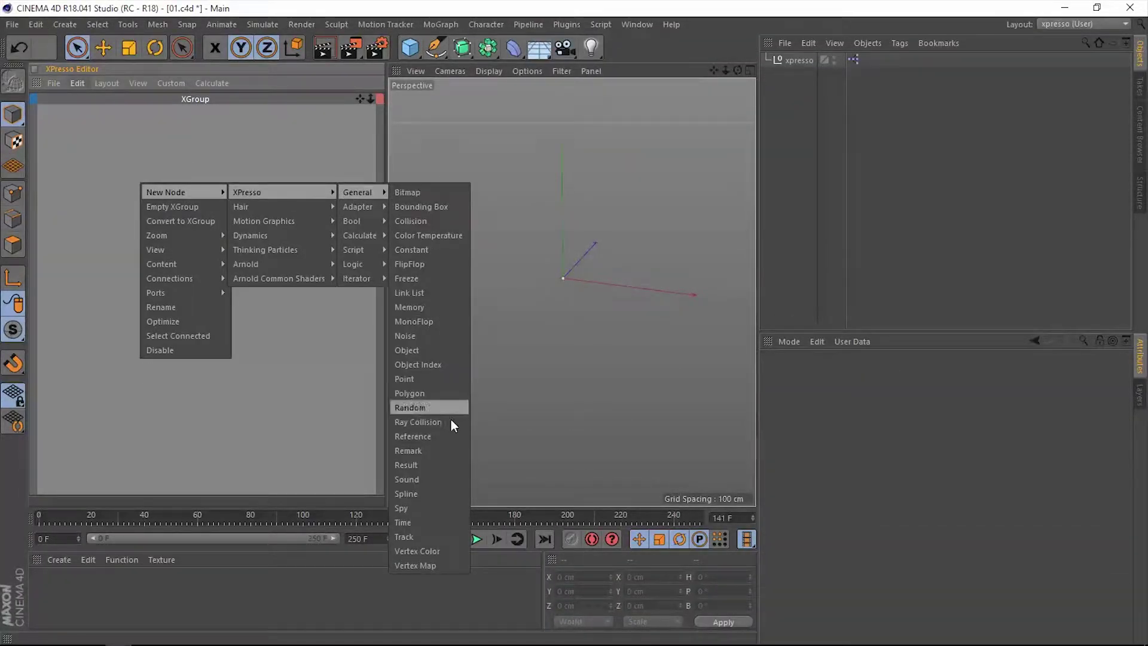
left_click(412, 523)
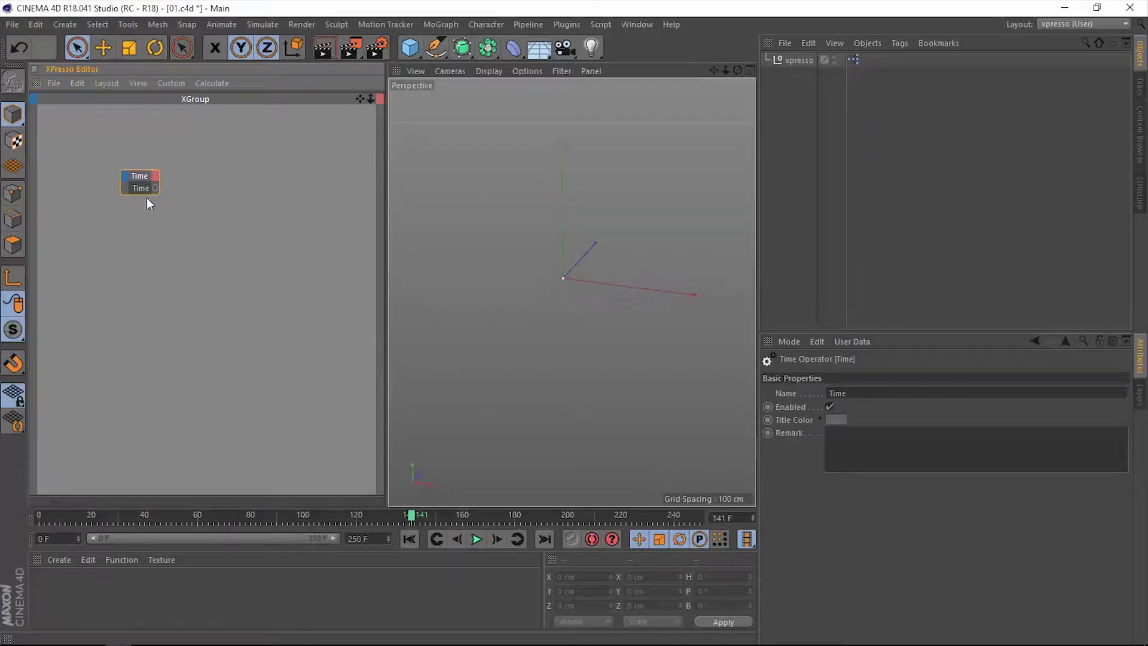
Make the Time node taller and wider, then reposition it in the graph
left_click_drag(146, 197, 147, 342)
left_click_drag(119, 277, 75, 295)
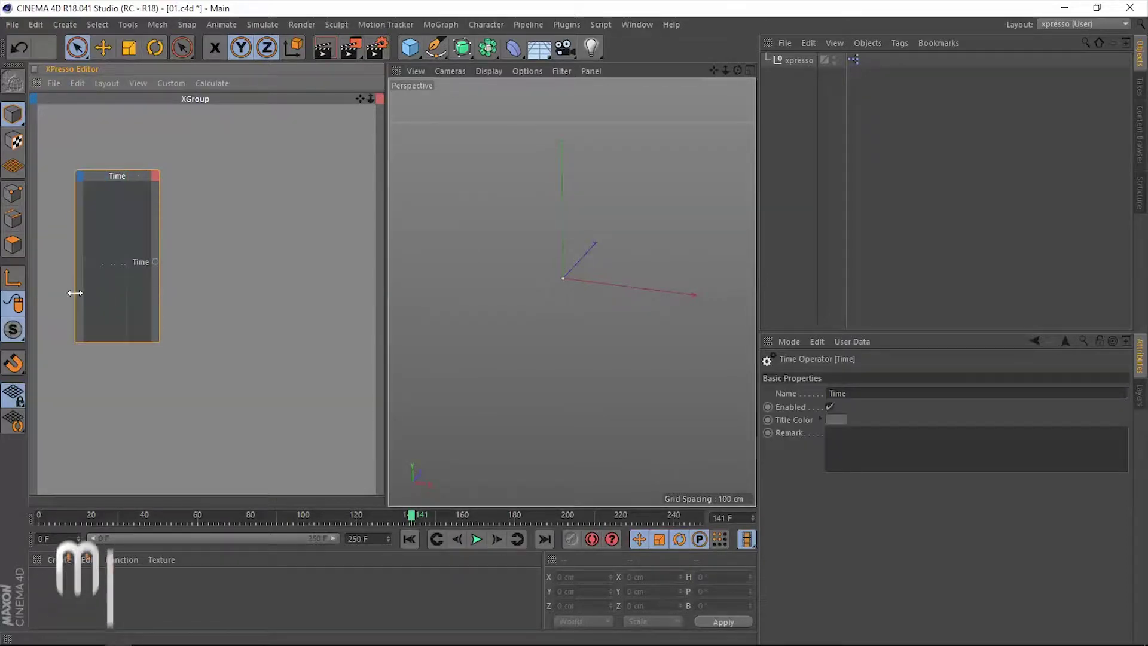
left_click_drag(124, 175, 217, 173)
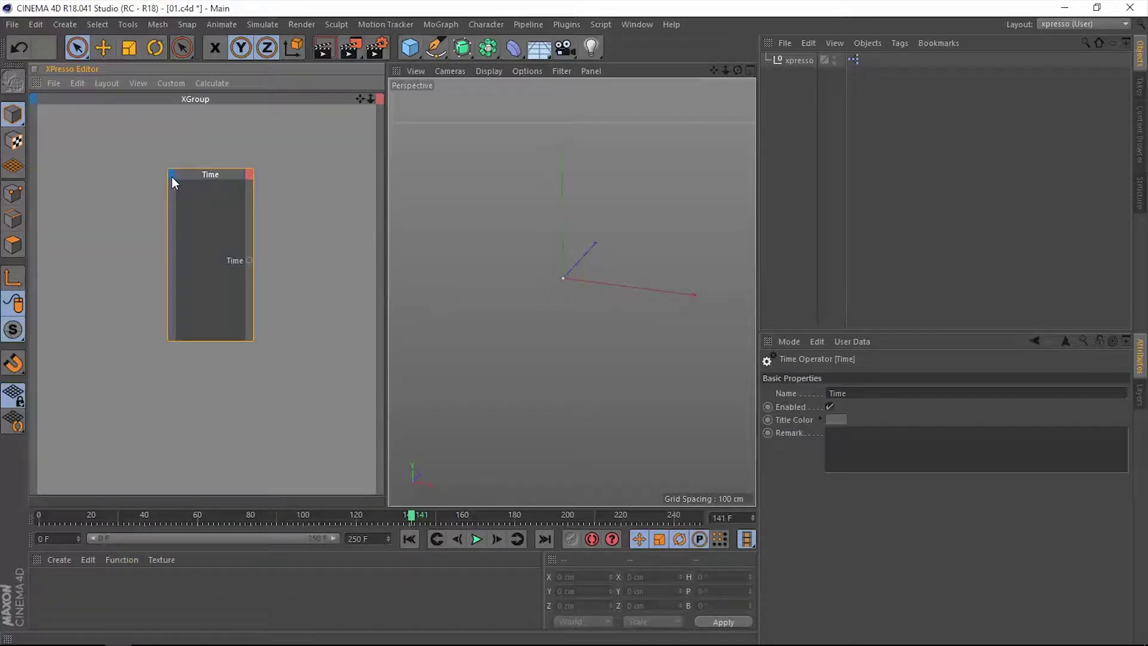
left_click(248, 178)
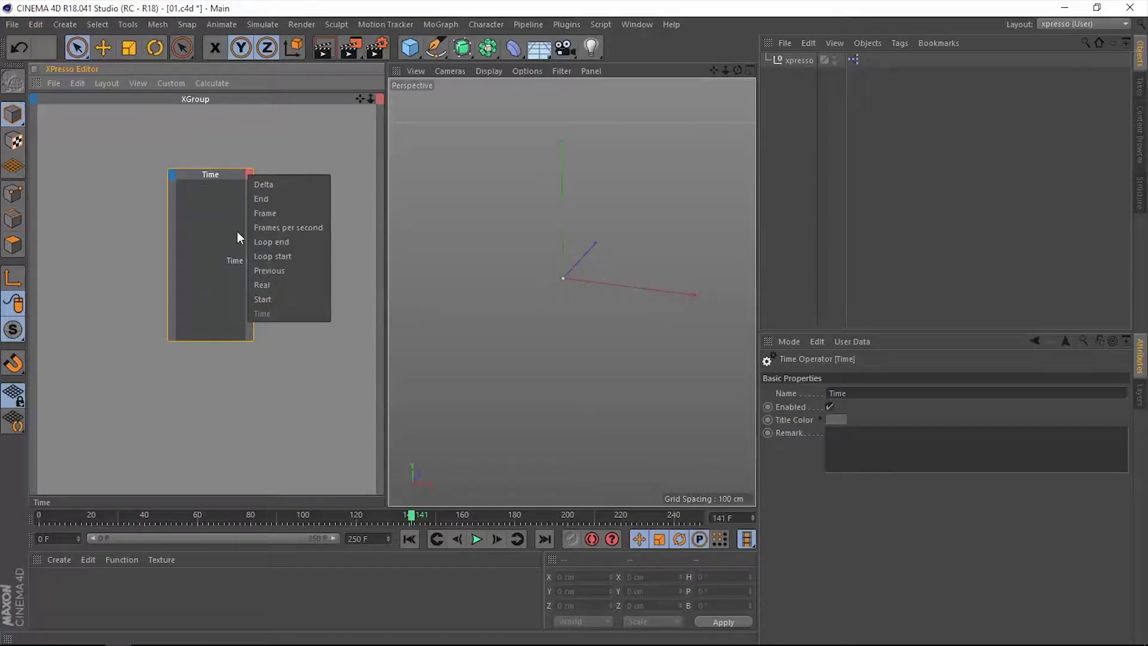
Add Real, Start, End and Loop start output ports to the Time node
left_click(264, 285)
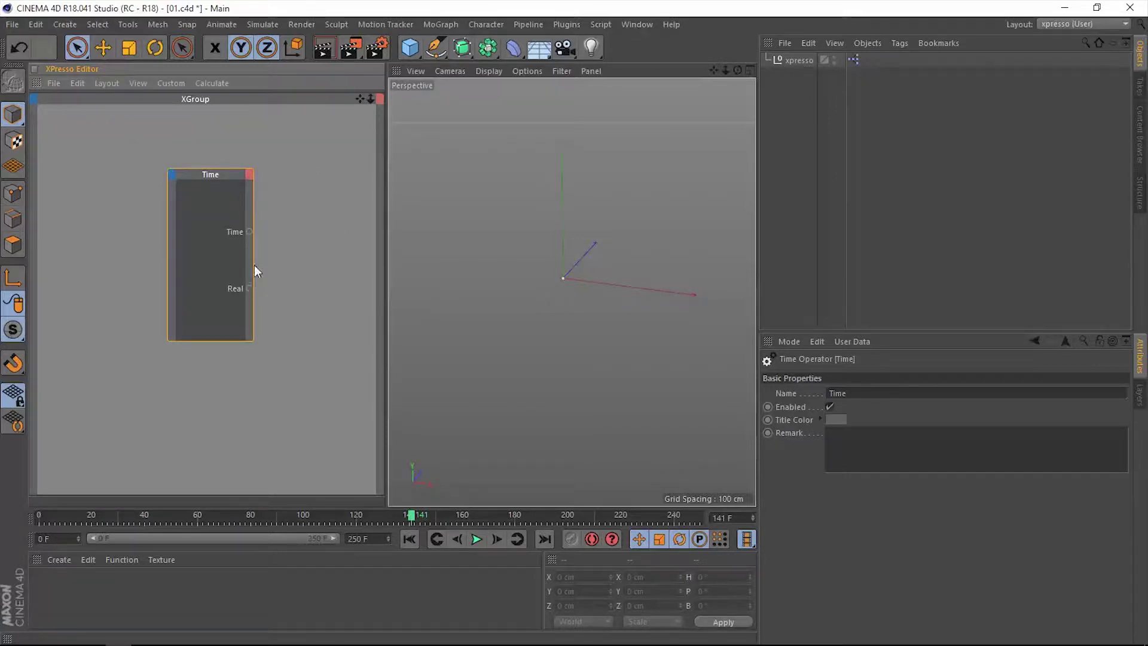
left_click(250, 173)
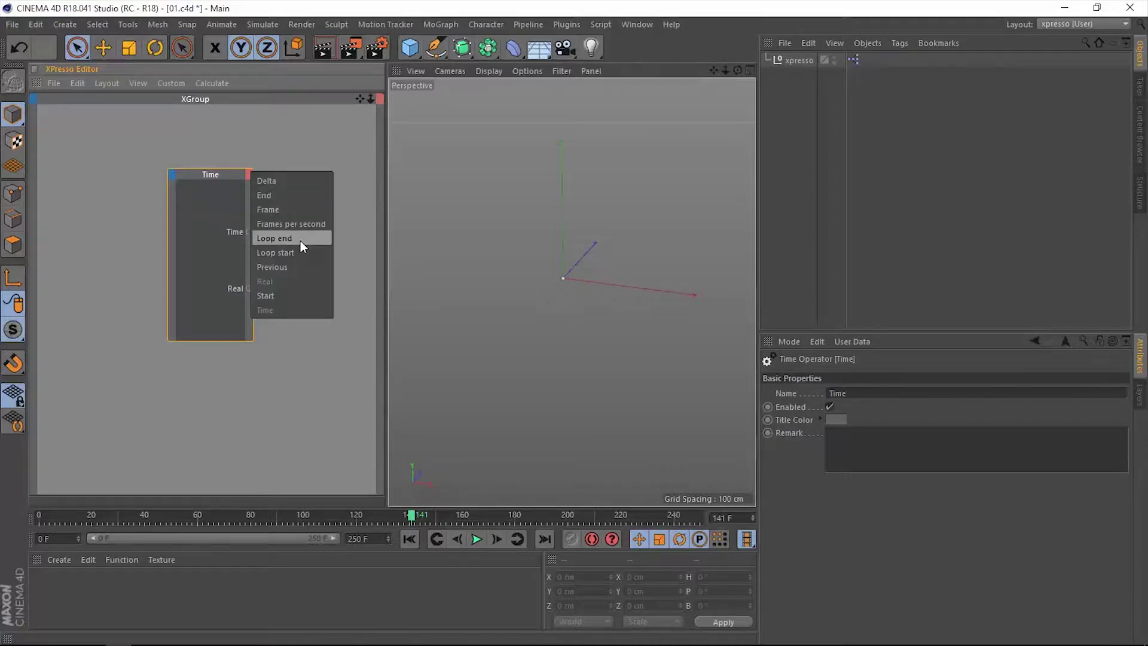
left_click(275, 293)
left_click(250, 172)
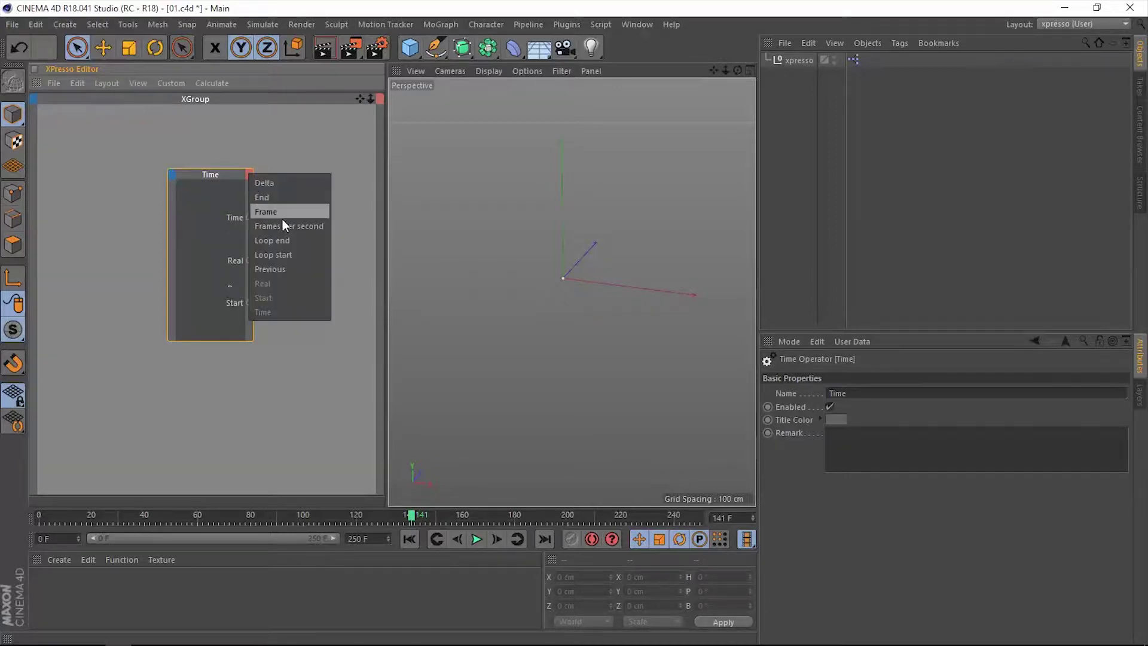
left_click(272, 202)
left_click(250, 174)
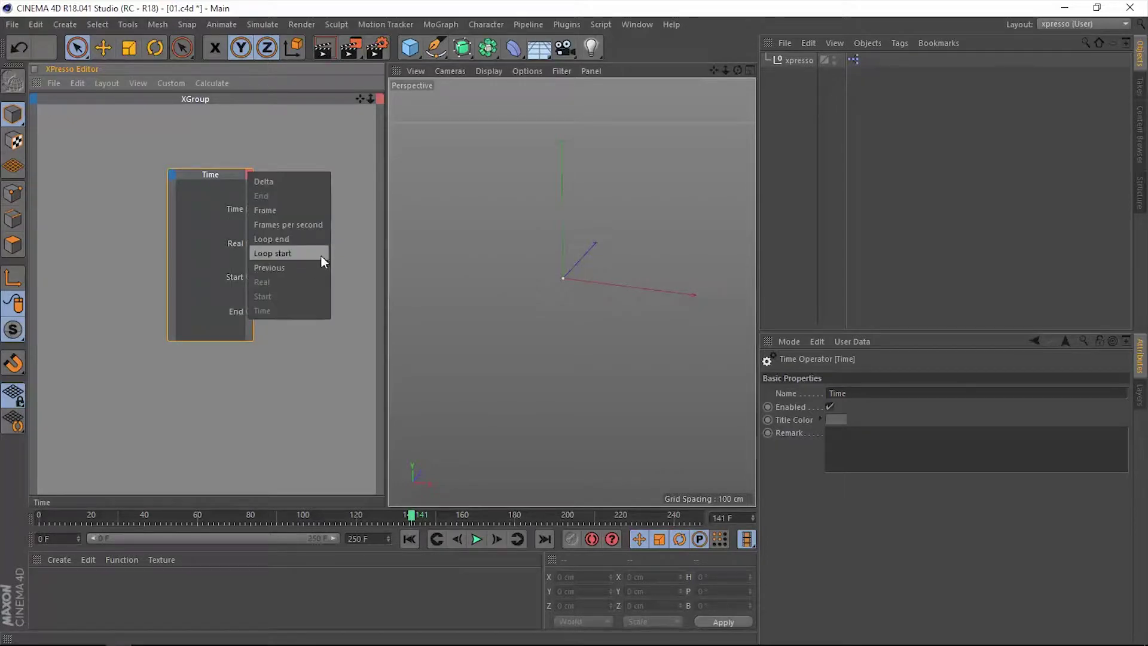
left_click(290, 252)
Add Loop end, Delta, Previous, Frame and Frames per second output ports to the Time node
left_click(250, 179)
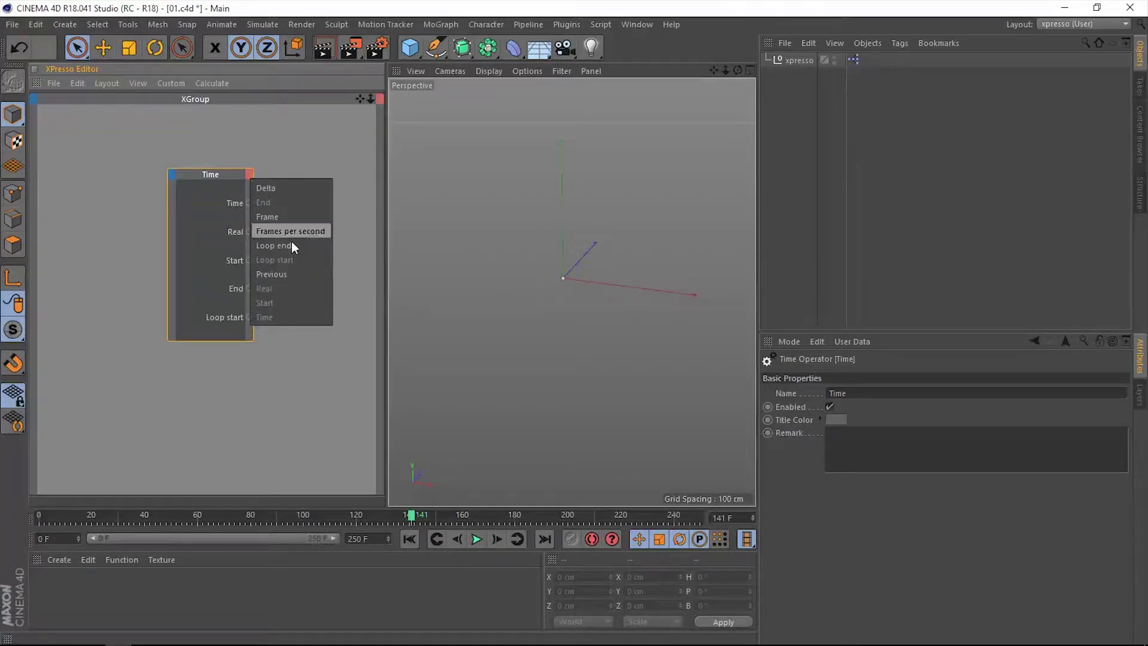
left_click(280, 247)
left_click(250, 177)
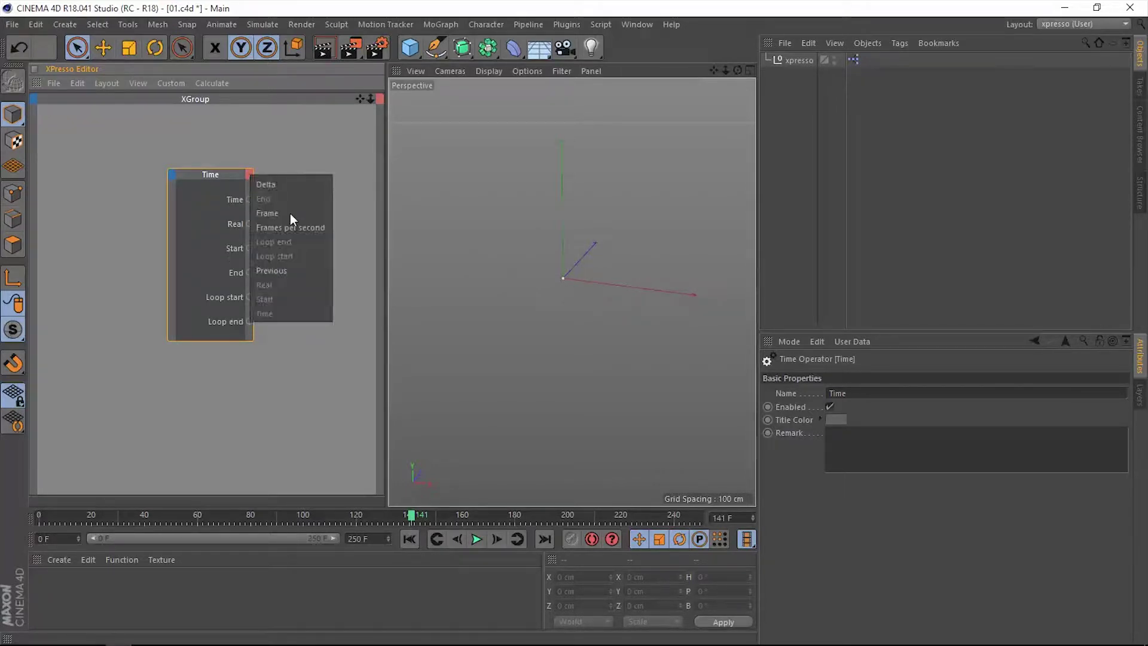
left_click(278, 184)
left_click(250, 177)
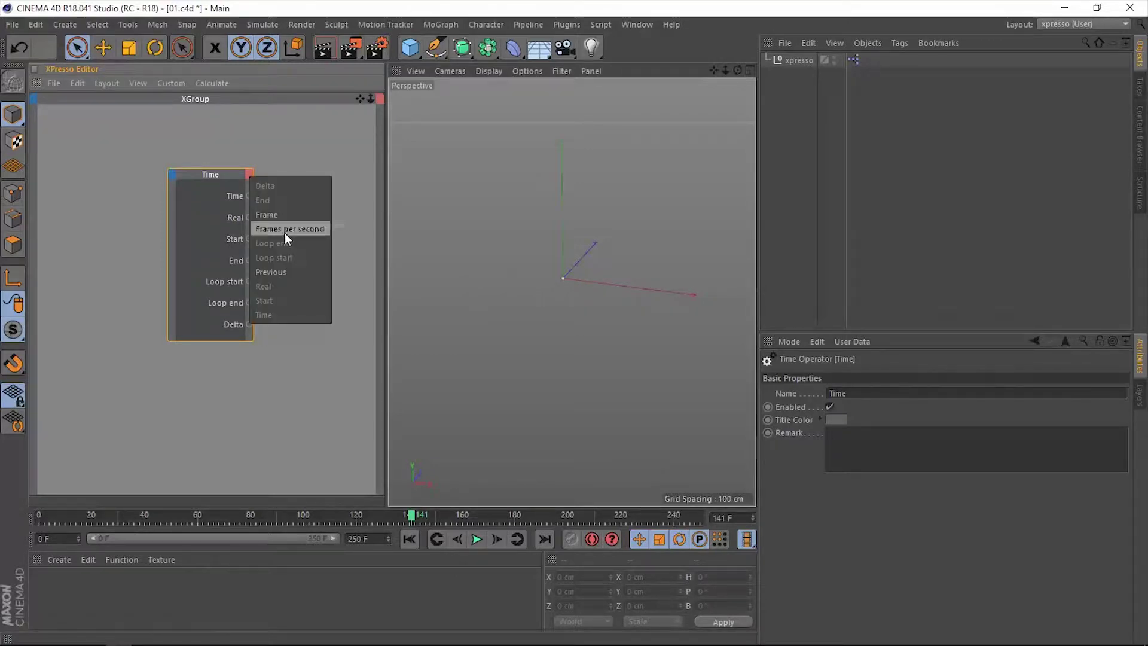
left_click(287, 269)
left_click(250, 174)
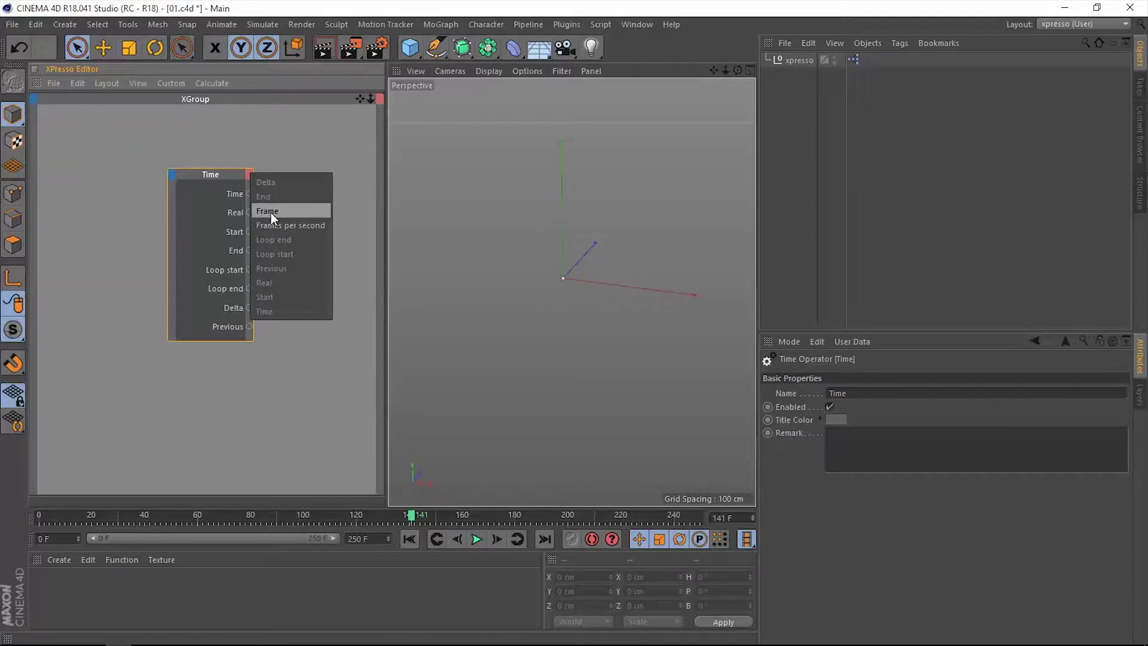
left_click(270, 213)
left_click(252, 175)
left_click(284, 228)
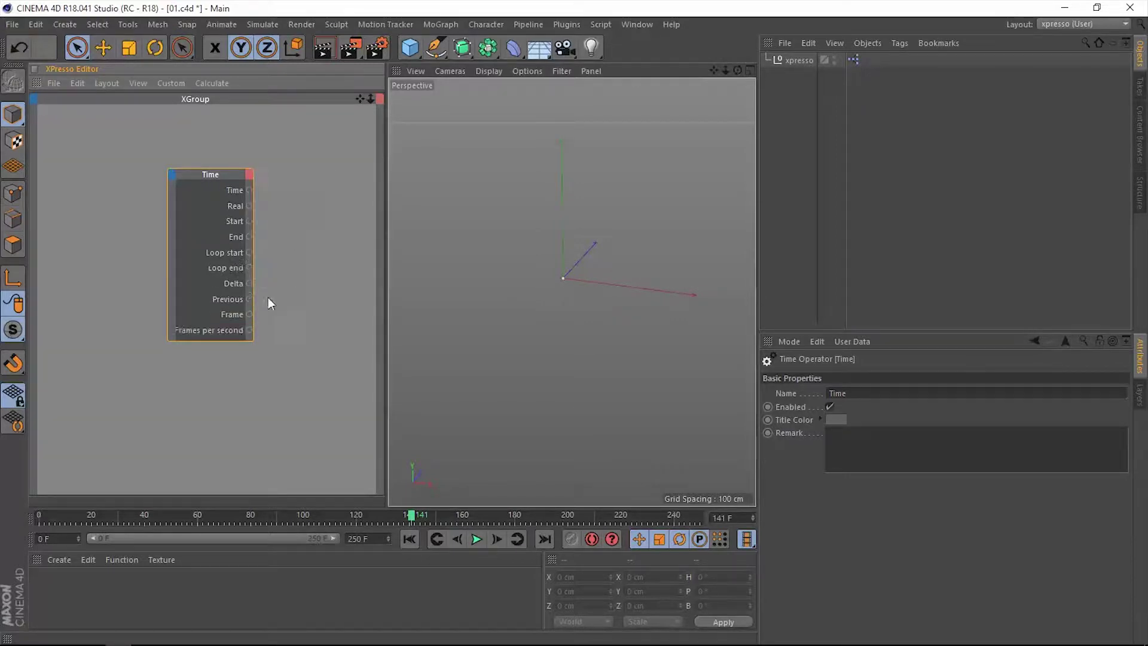
Move the Time node left and add a Result node via New Node > XPresso > General
left_click_drag(242, 178, 141, 195)
right_click(218, 150)
mouse_move(243, 159)
mouse_move(354, 160)
mouse_move(443, 160)
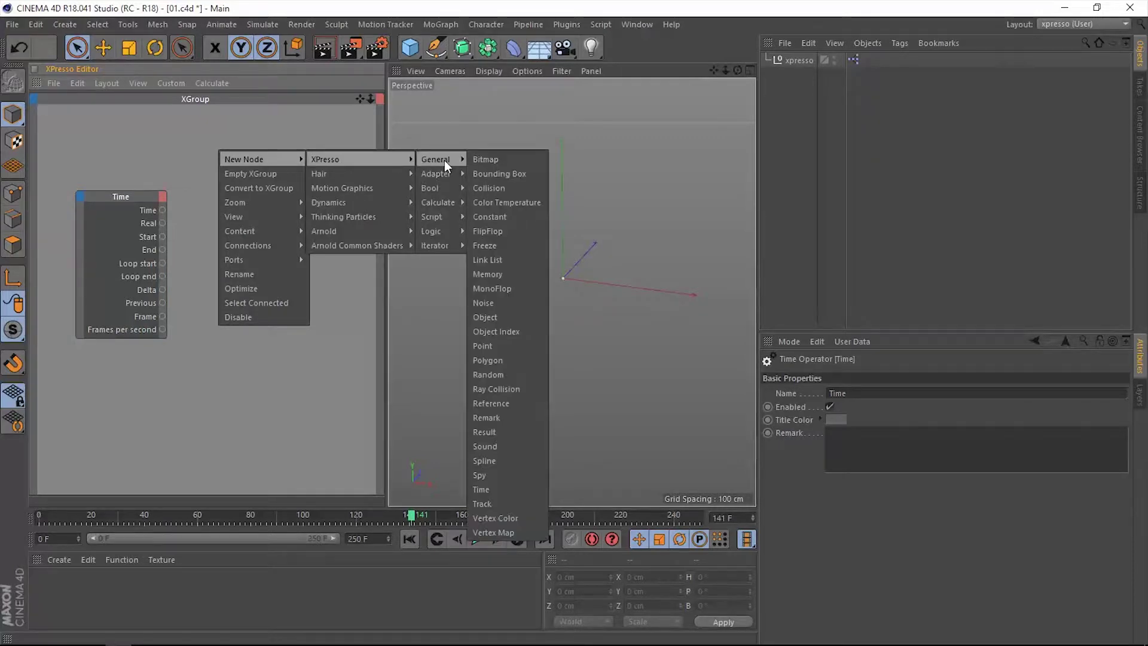
left_click(490, 432)
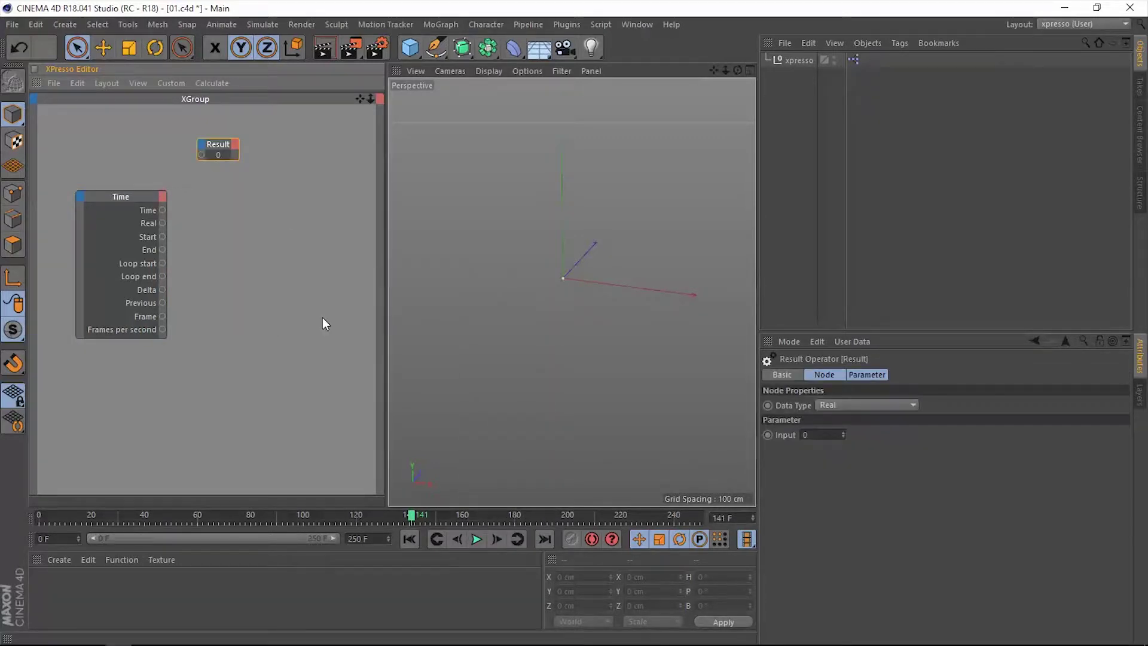
Place the Result node beside the Time node and wire the Time output into it, reading 4.7
left_click_drag(223, 153, 253, 183)
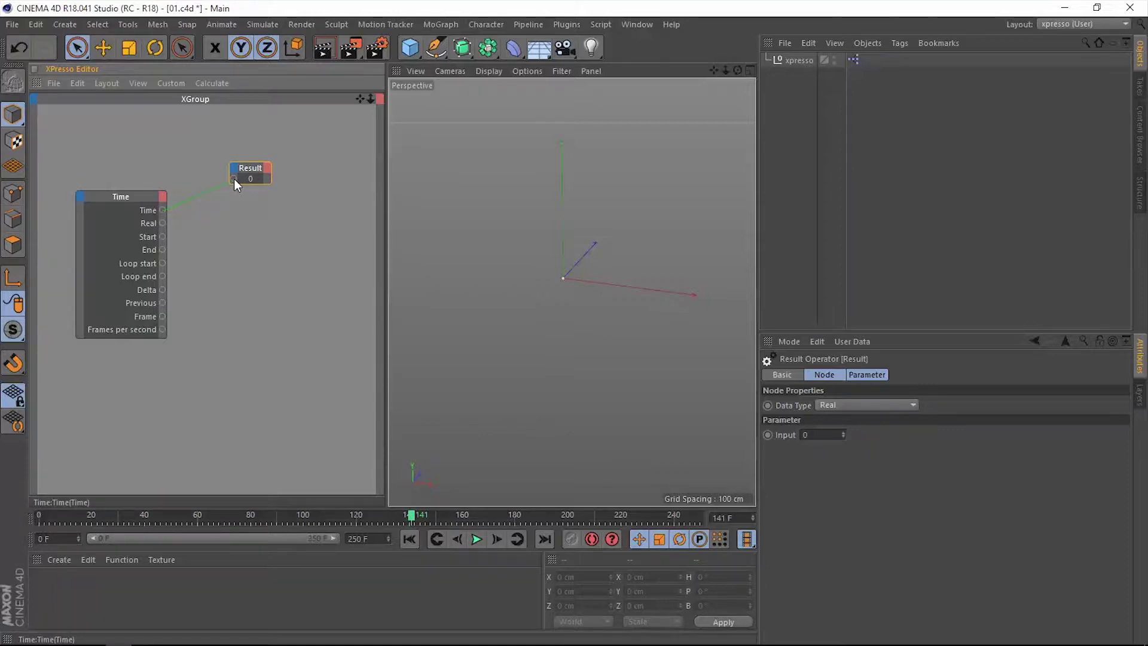
left_click_drag(234, 178, 236, 179)
left_click(211, 83)
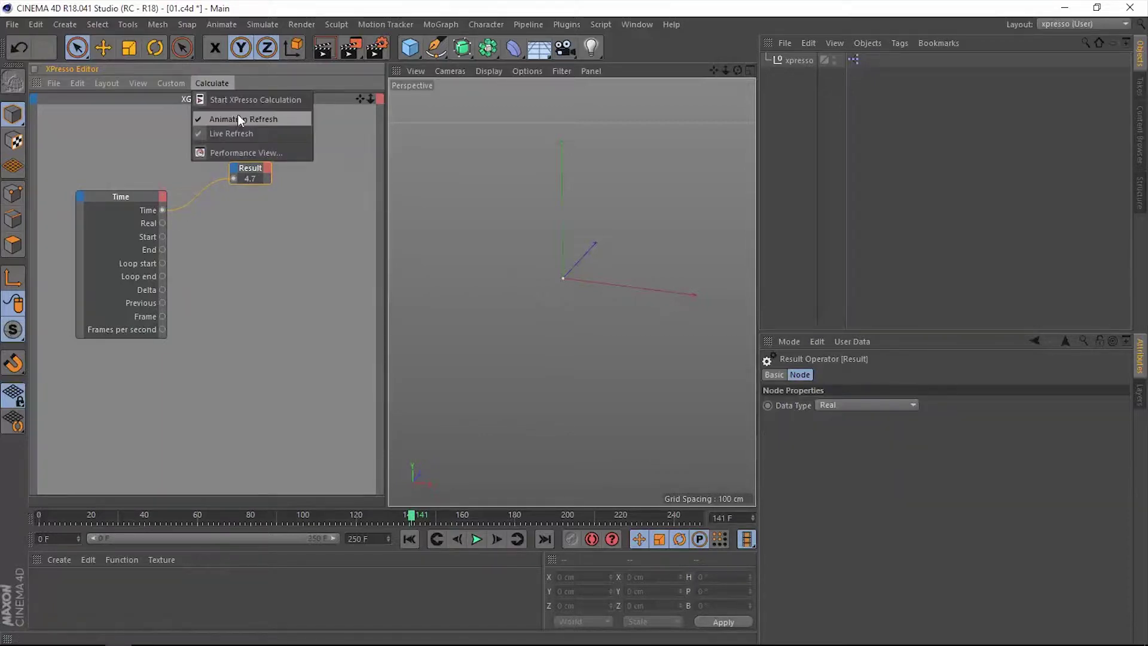
Play and stop the animation, then scrub to frame 250 so the Result reads 8.333
left_click(476, 539)
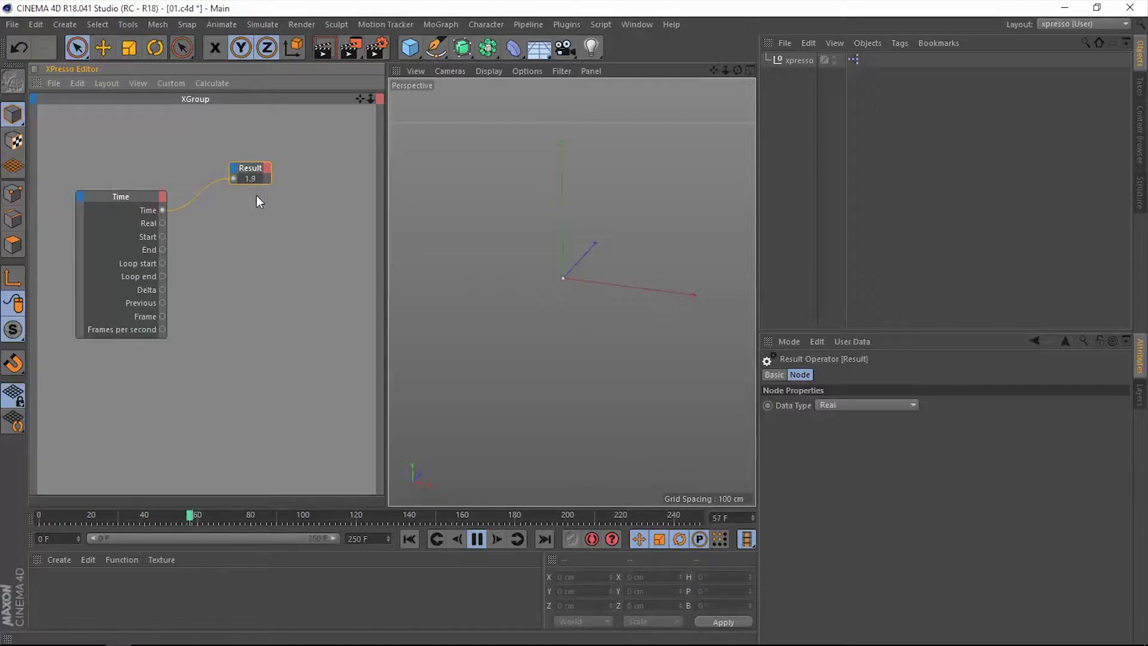
left_click(476, 539)
left_click_drag(417, 517, 700, 515)
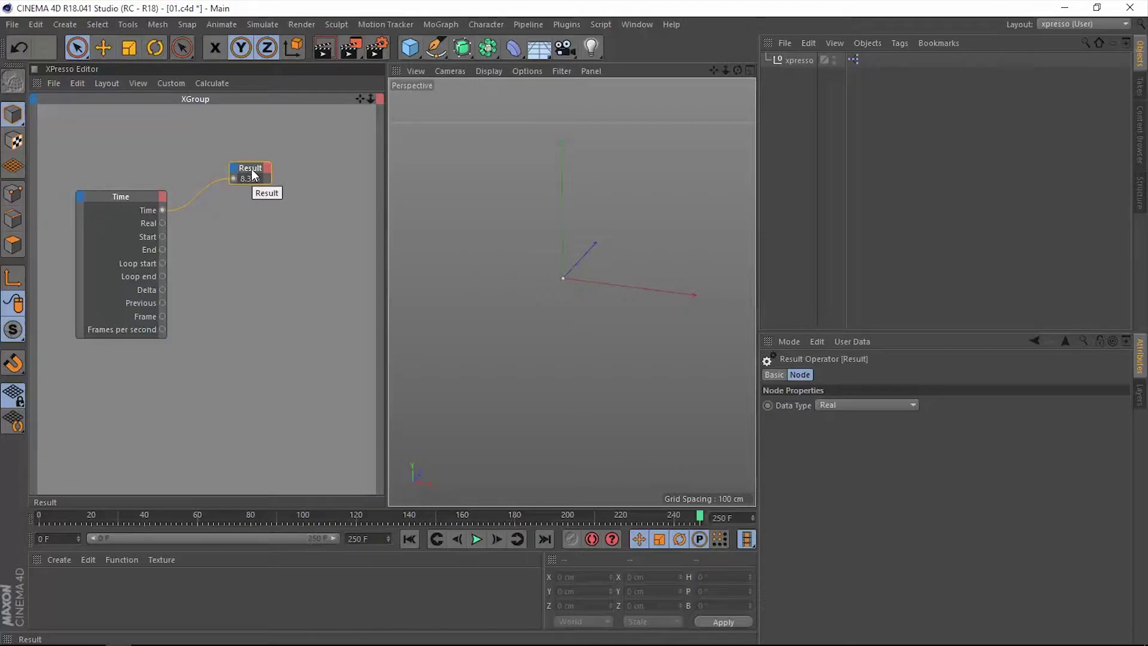
Duplicate the Result node below and wire the Real output into the copy, reading 8.333
left_click_drag(252, 174, 251, 207, "ctrl")
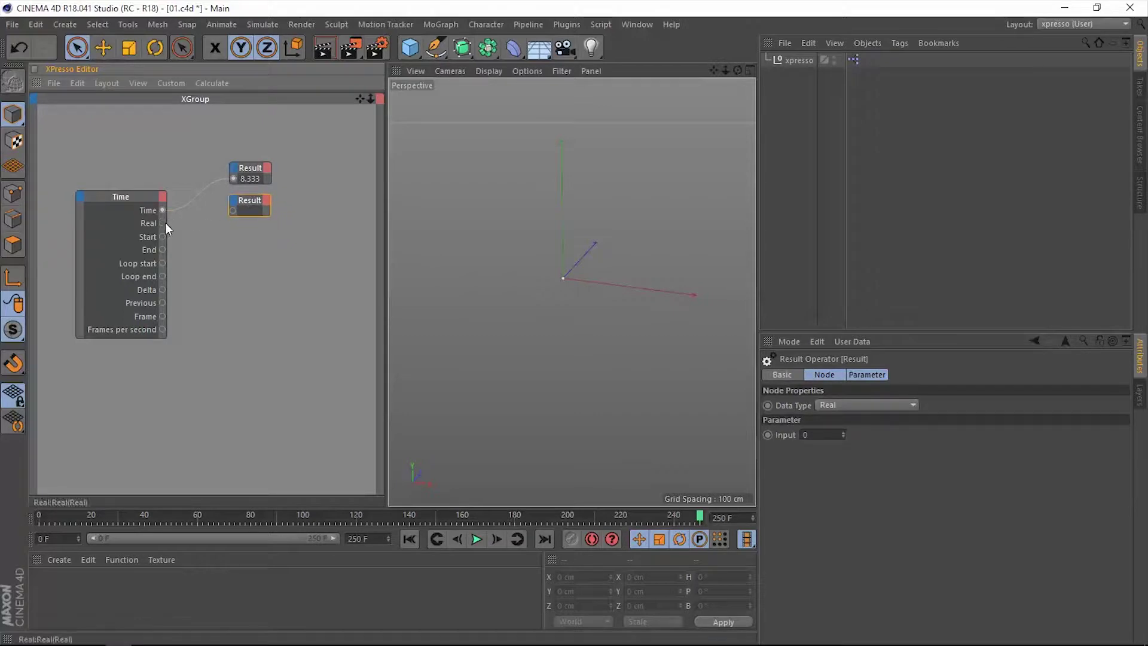
left_click_drag(230, 210, 233, 211)
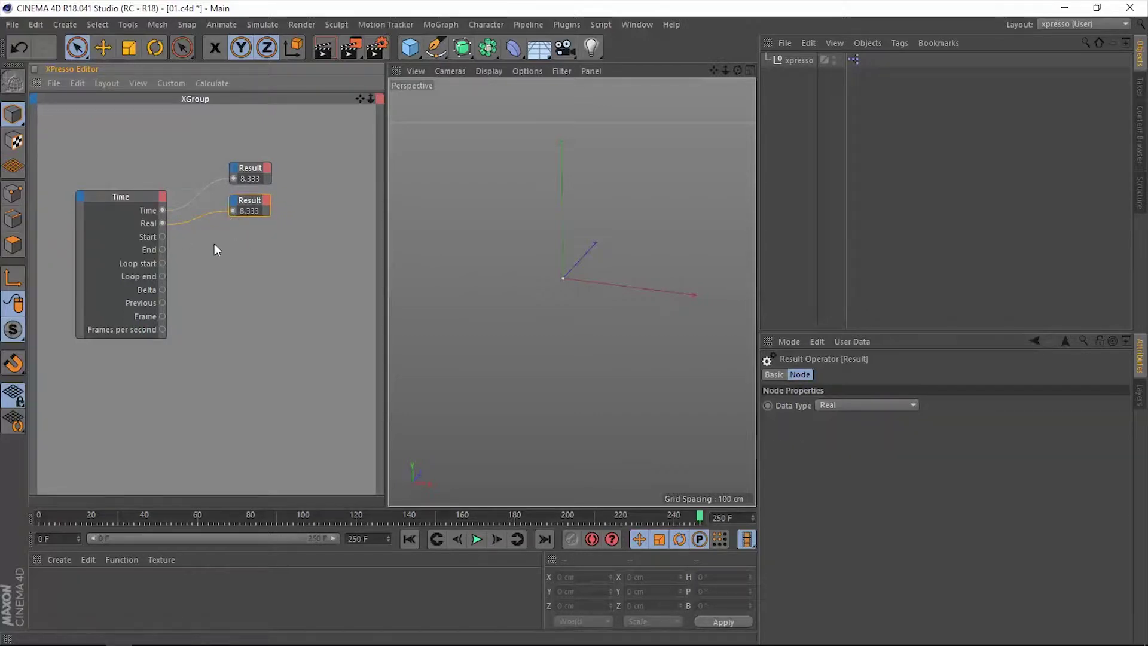
left_click_drag(259, 163, 256, 168)
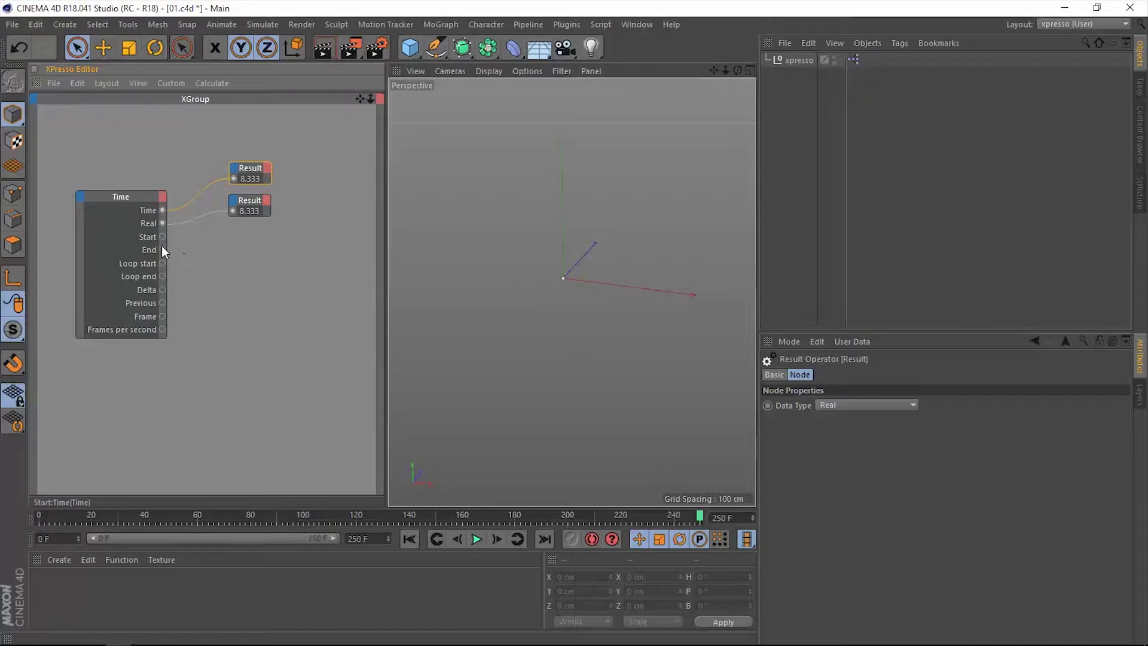
Add a fourth Result node wired to the End output and rearrange the Result column
right_click(232, 230)
left_click(243, 232)
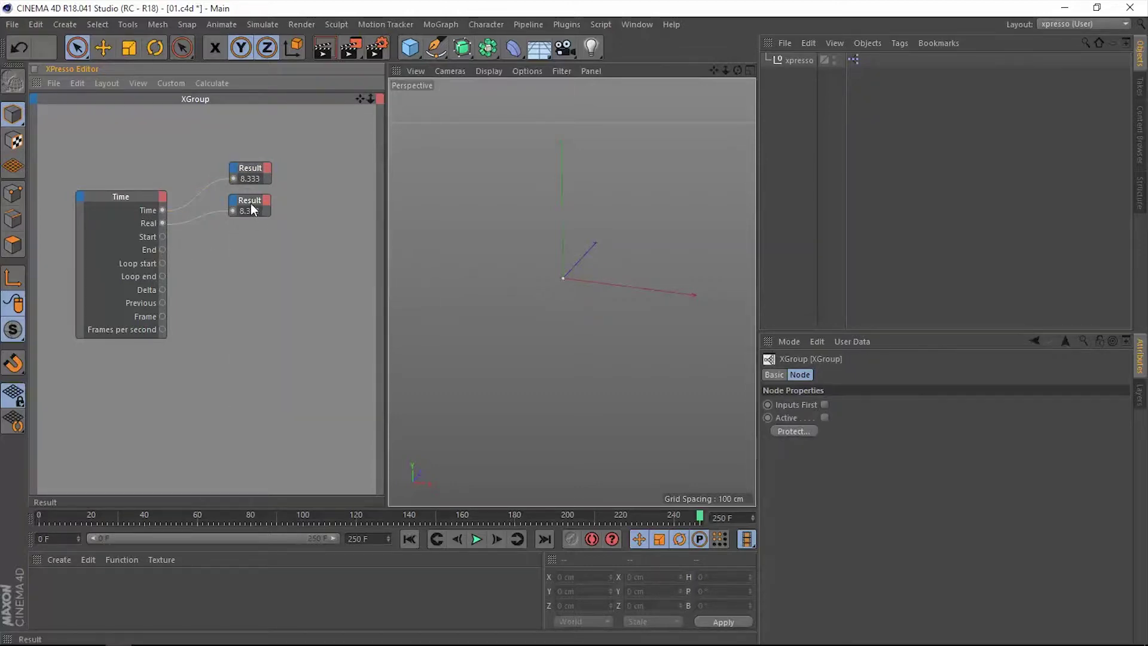
left_click_drag(250, 202, 257, 257, "ctrl")
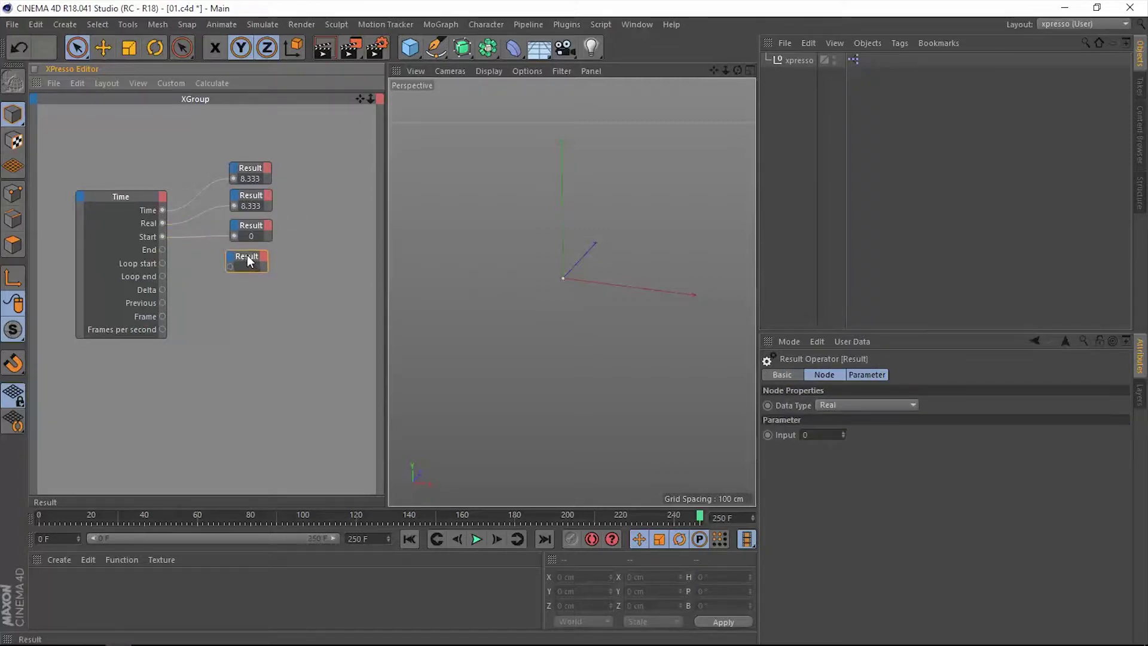
left_click_drag(229, 268, 231, 267)
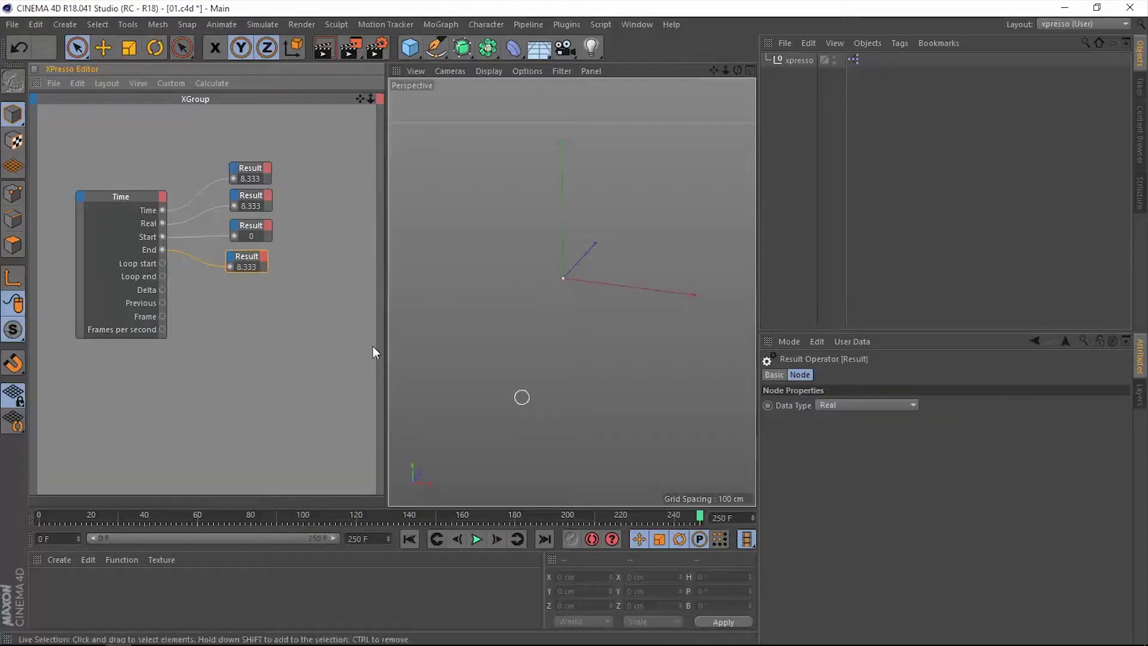
mouse_move(253, 259)
left_mouse_down()
mouse_move(264, 254)
mouse_move(254, 261)
left_mouse_up()
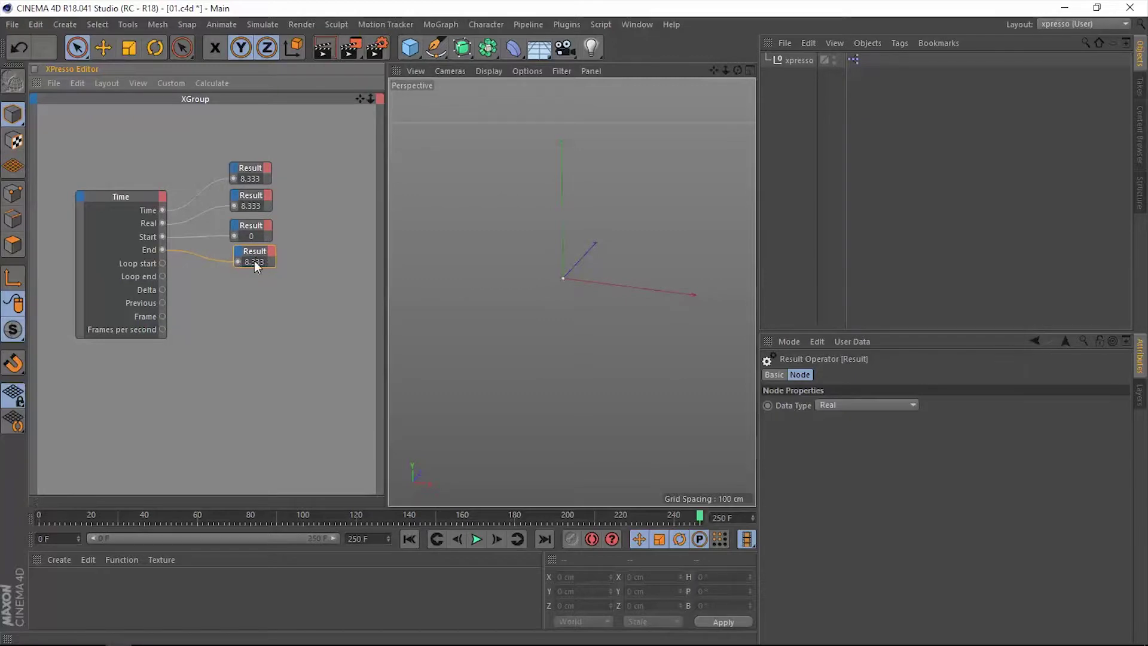
left_click_drag(308, 154, 246, 286)
left_click_drag(256, 171, 256, 117)
left_click(287, 195)
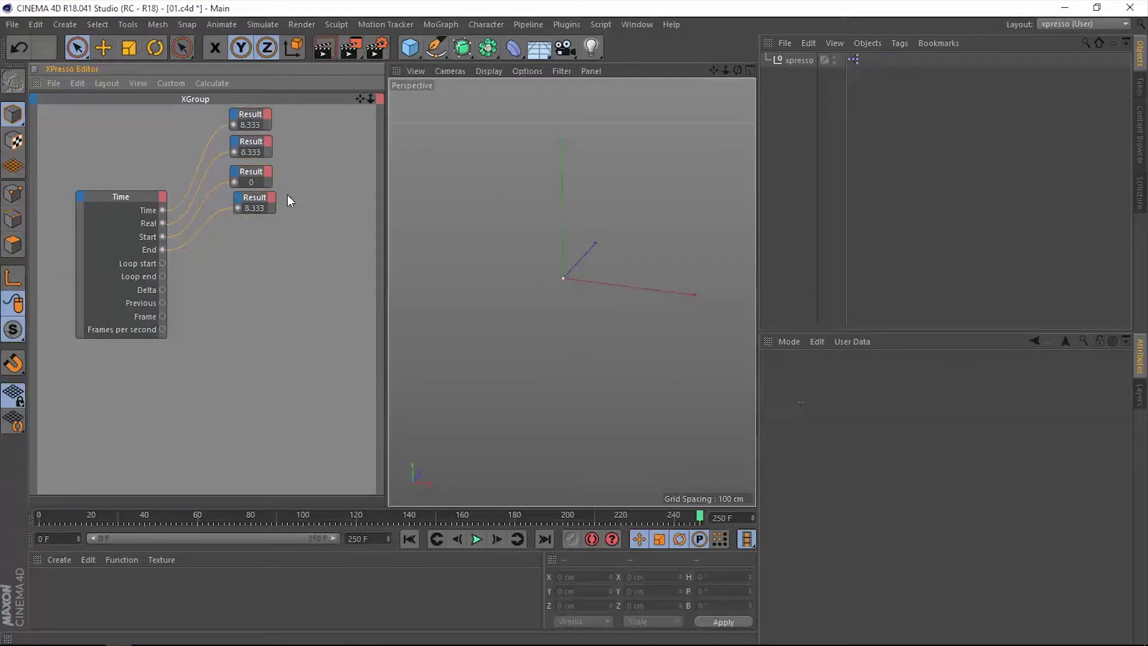
left_click_drag(260, 211, 260, 231)
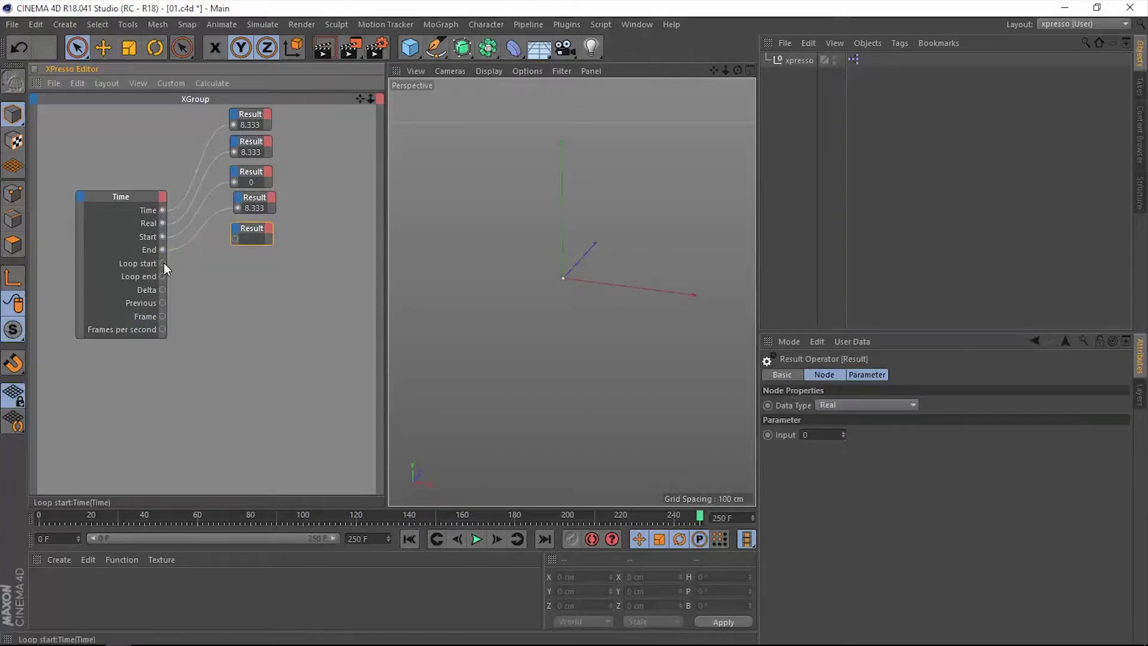
Wire Loop start into the last Result node, testing it by narrowing then resetting the preview range
left_click_drag(234, 240, 235, 239)
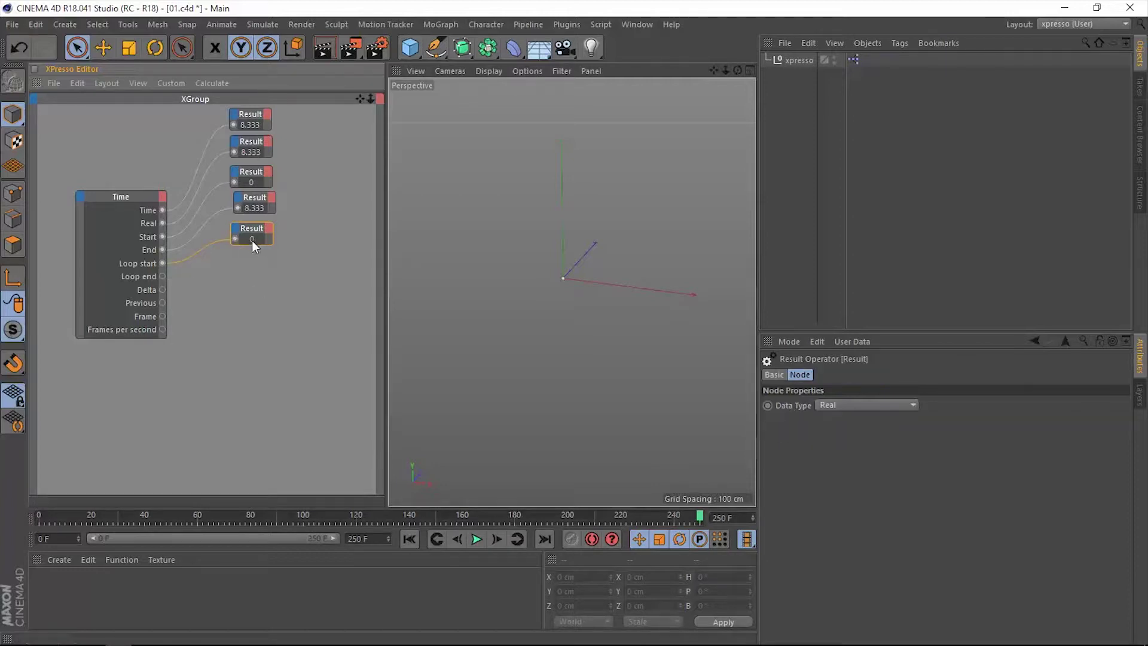
left_click_drag(98, 538, 202, 552)
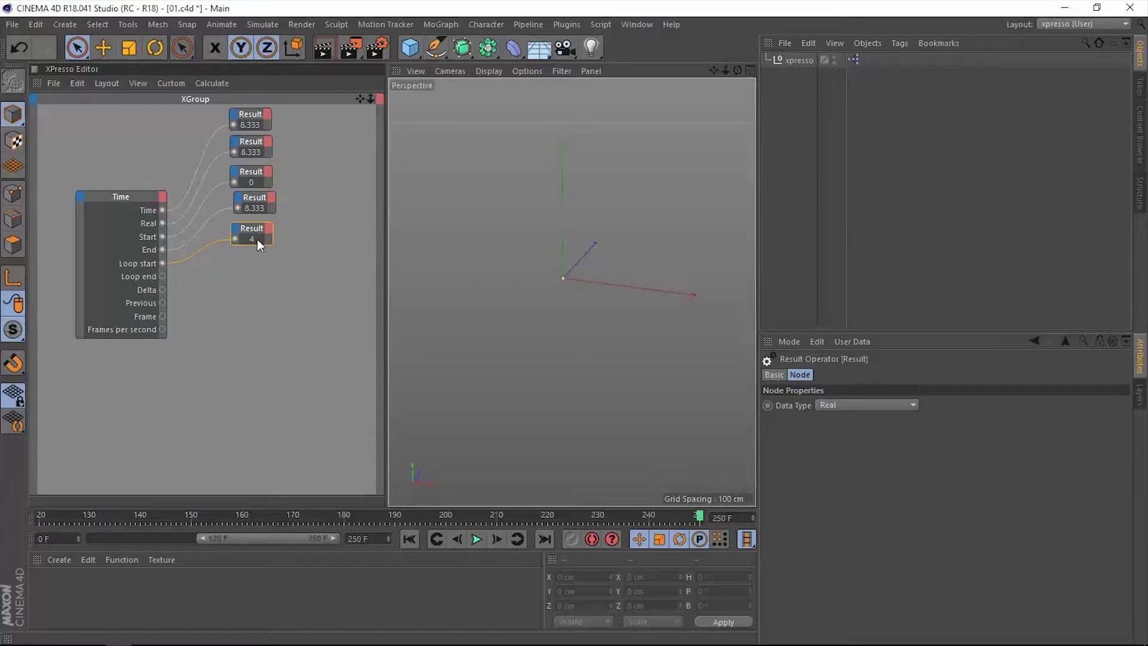
double_click(278, 526)
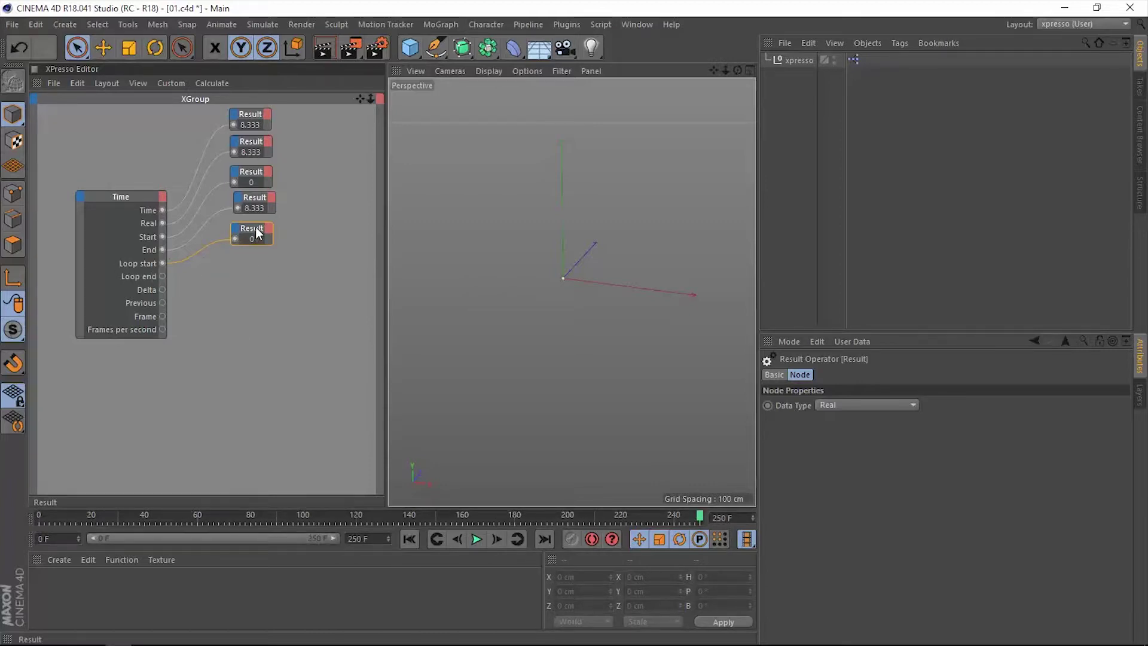
Duplicate a Result node and wire Loop end and Delta into Result nodes, Delta reading 0.033
left_click_drag(256, 229, 246, 264, "ctrl")
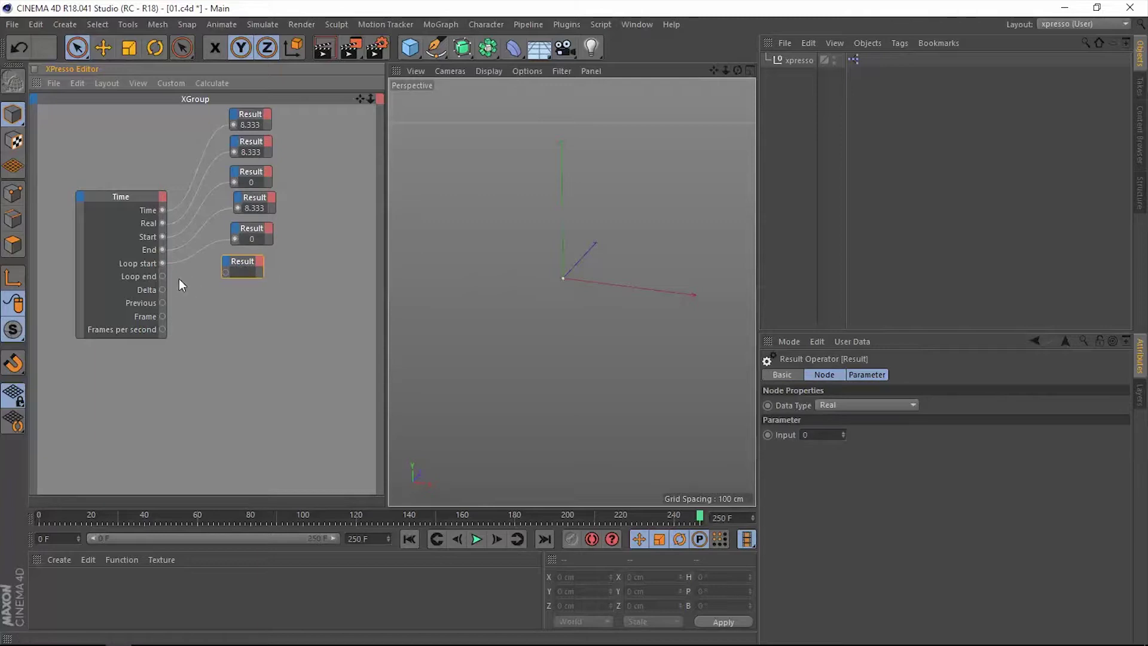
left_click_drag(162, 276, 257, 288)
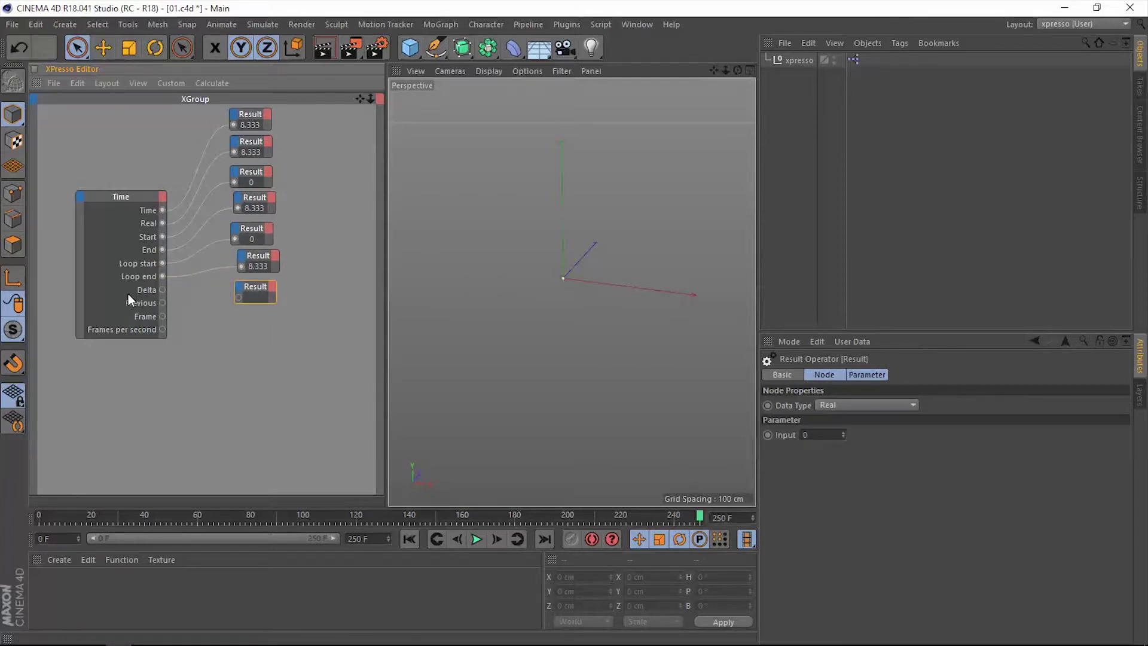
left_click_drag(163, 289, 238, 298)
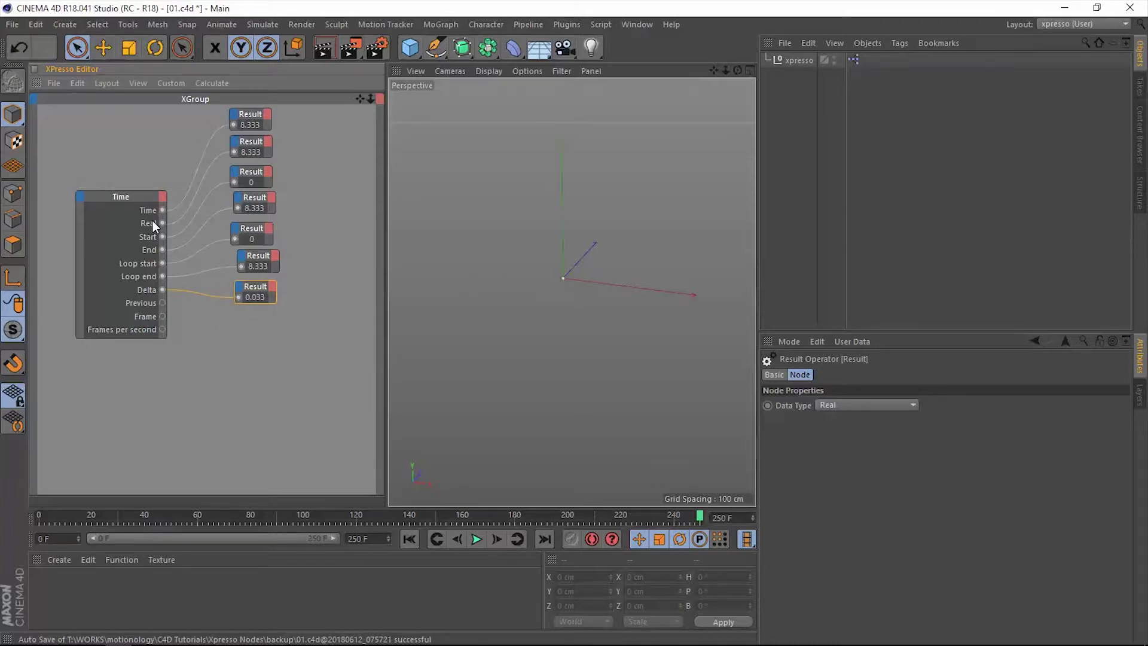
left_click(35, 24)
left_click(67, 204)
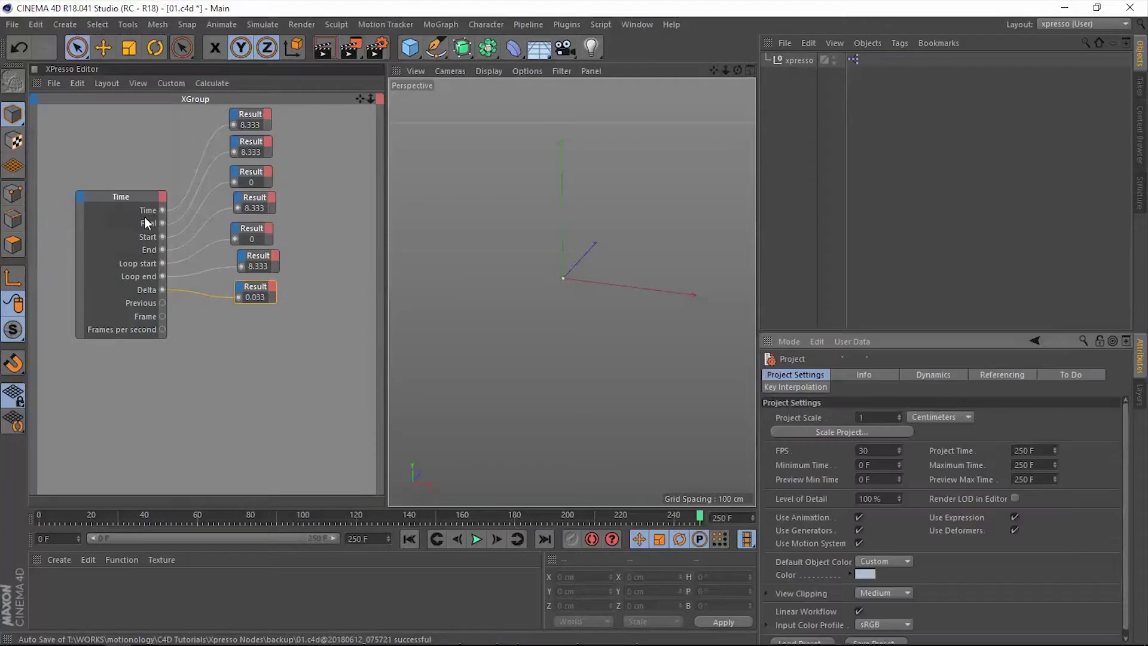
double_click(874, 452)
type("25")
key("Return")
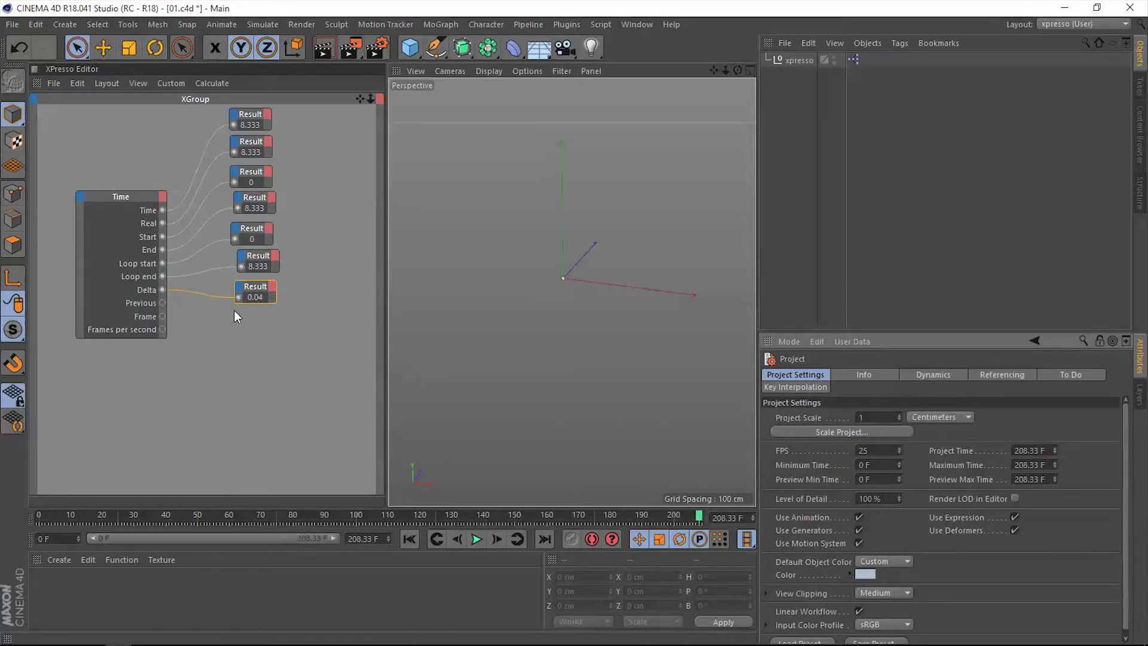
left_click(882, 450)
Apply 30 FPS, duplicate a Result node, and wire the Previous output into it
left_click(284, 366)
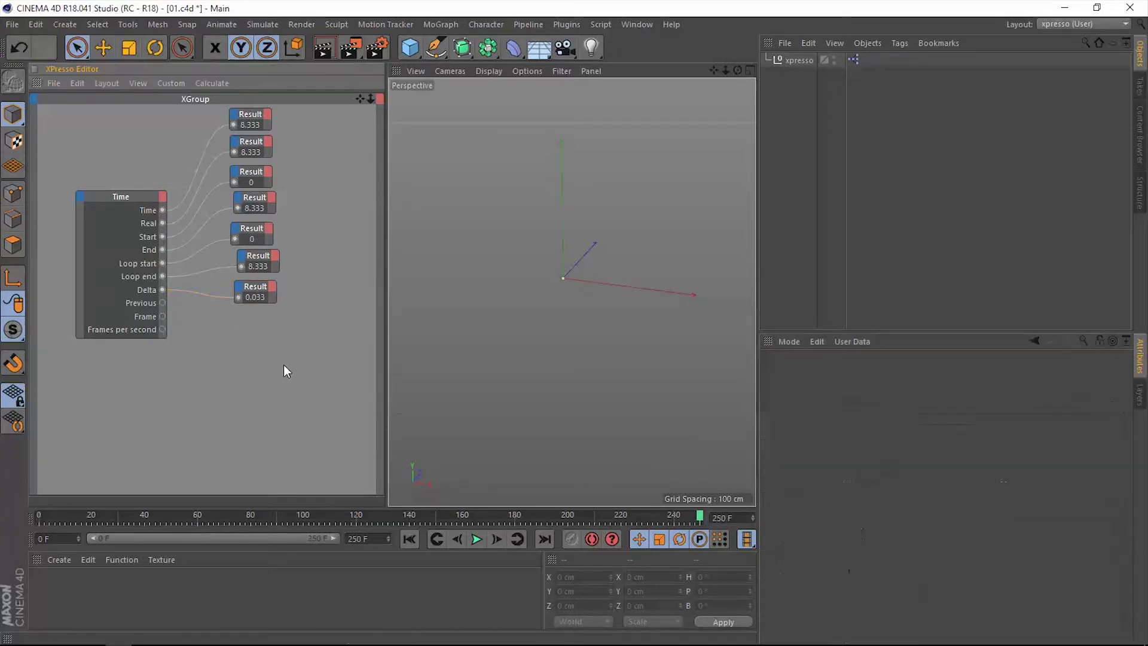
left_click_drag(253, 295, 260, 308)
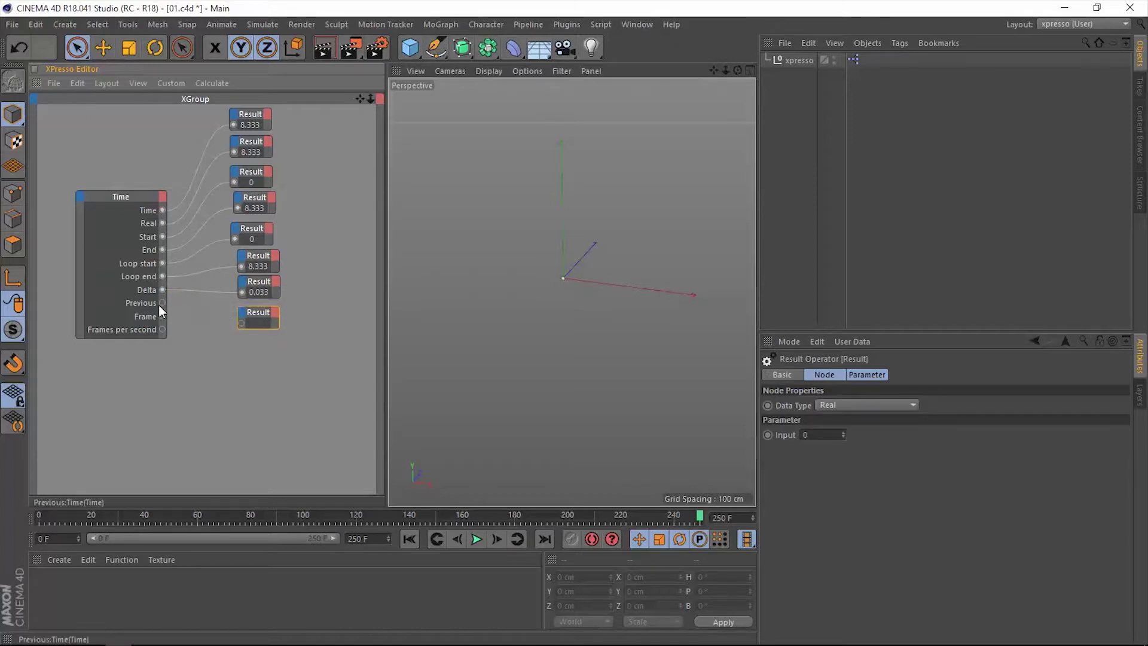
left_click_drag(238, 328, 264, 313)
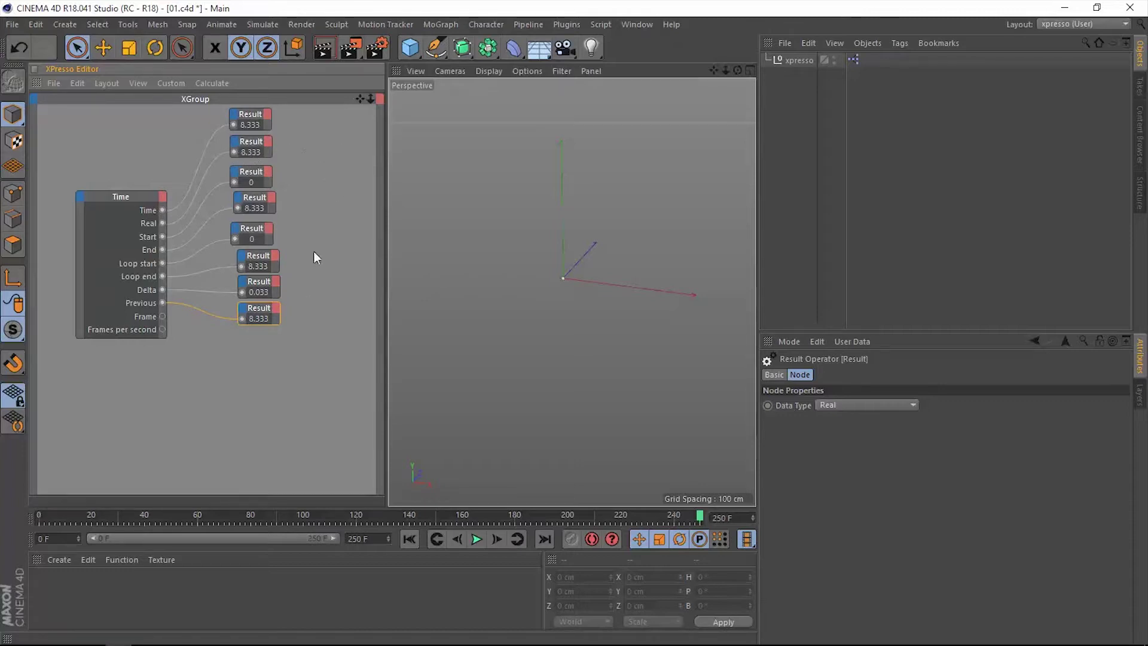
Step back to frame 243 and forward to frame 244, where Previous reads 8.1
left_click(455, 541)
left_click(456, 541)
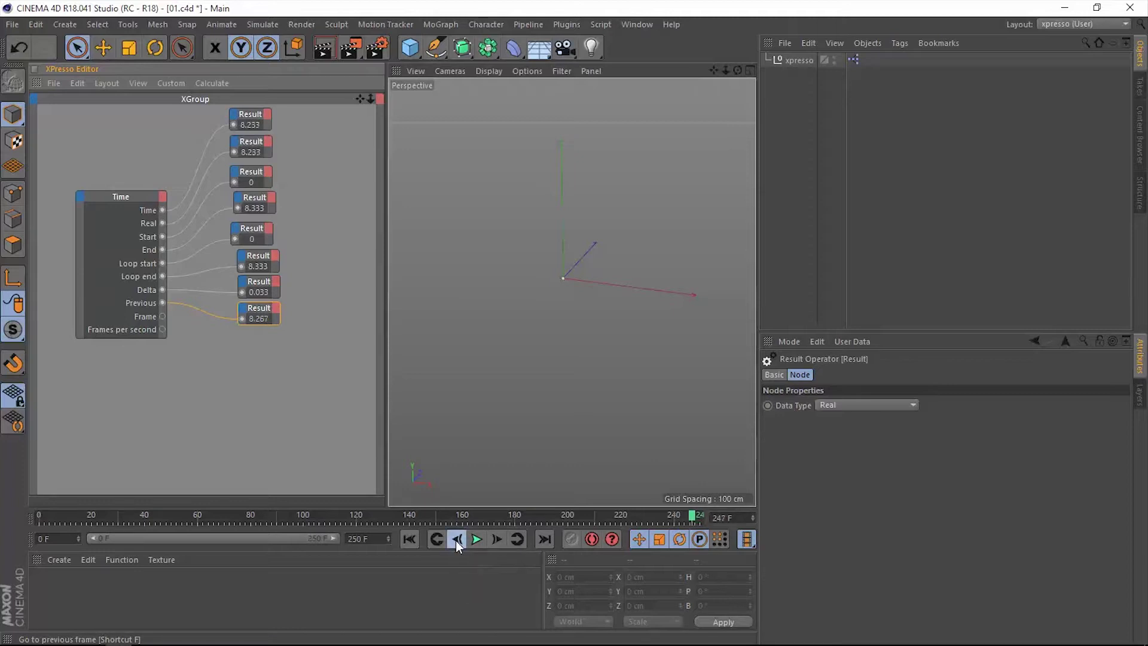
left_click(455, 540)
left_click(456, 540)
left_click(456, 541)
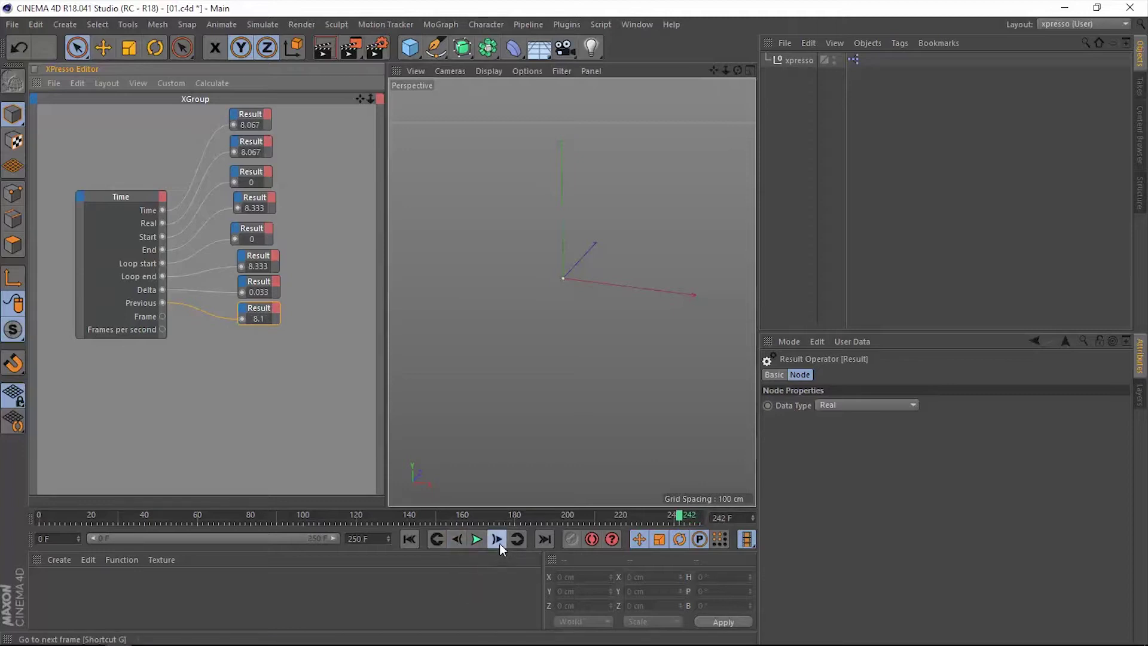
left_click(500, 542)
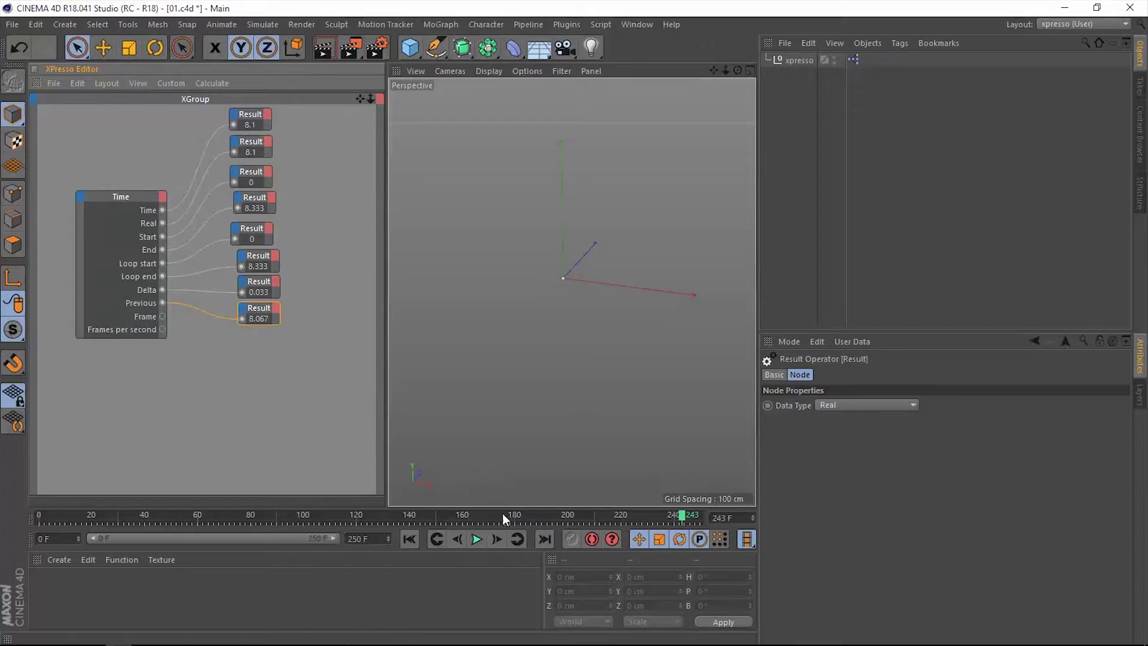
left_click(495, 538)
Duplicate a Result node, wire the Frame output into it, and move the playhead back to frame 184
left_click_drag(259, 312, 257, 336, "ctrl")
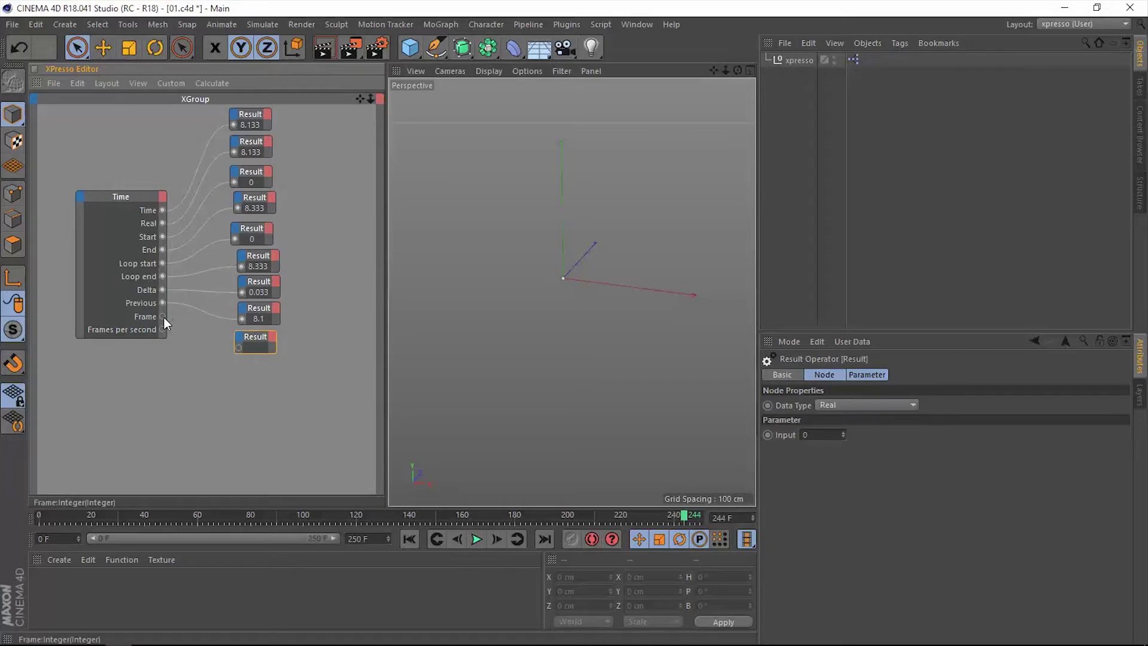
left_click_drag(238, 346, 239, 347)
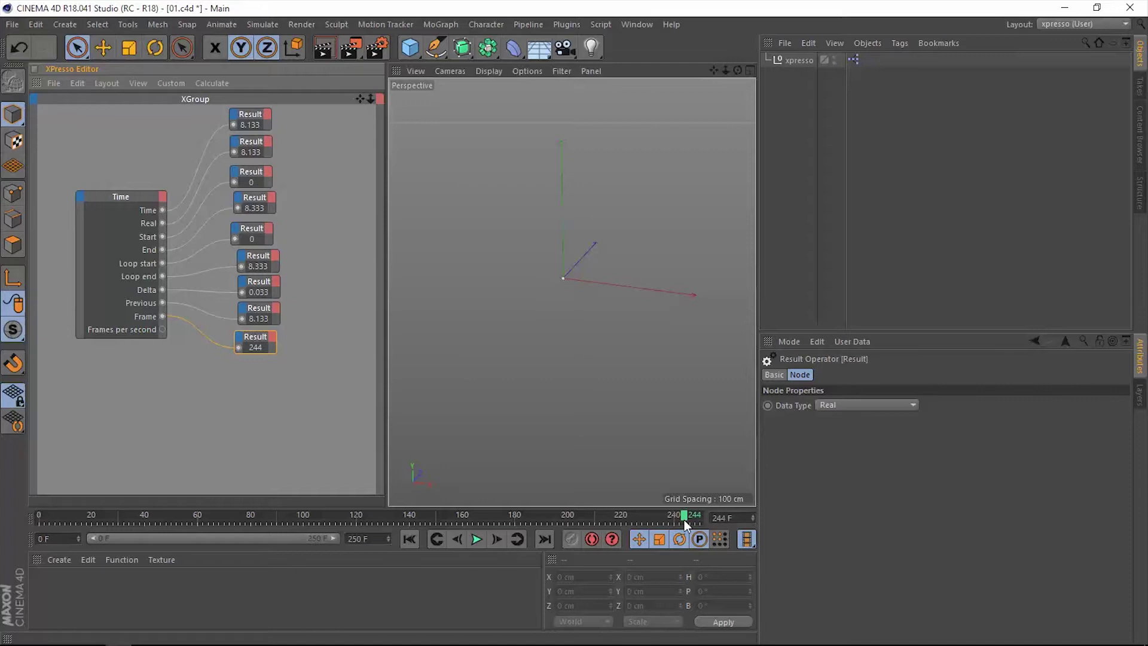
left_click_drag(684, 519, 525, 519)
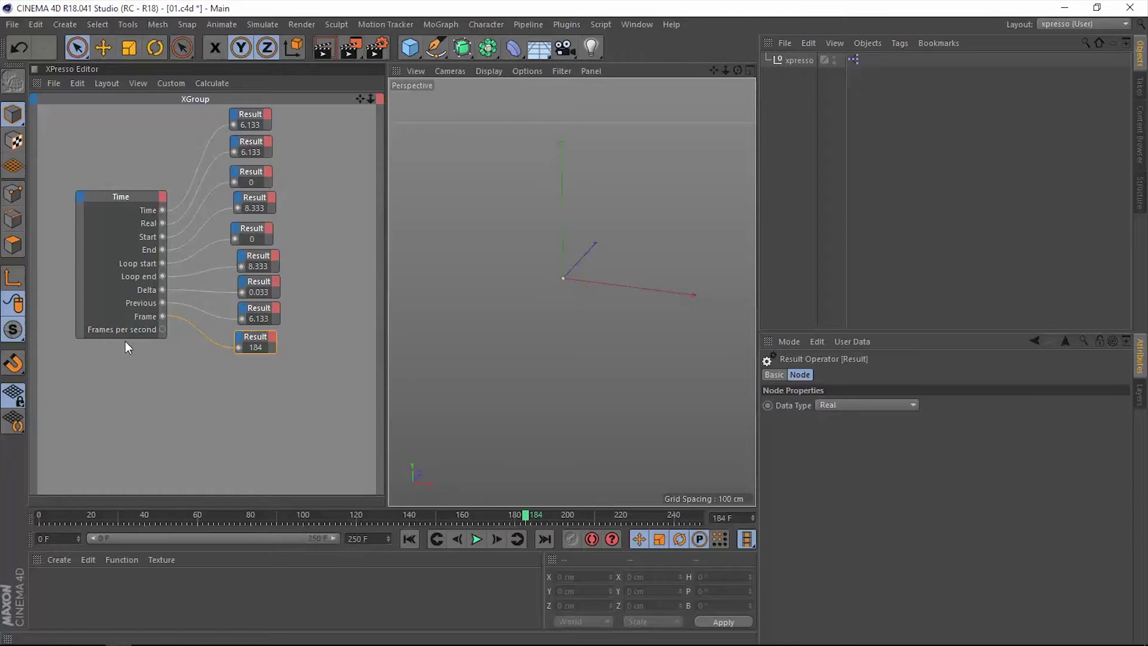
Add a Result node wired to Frames per second, reading 30, and space the Result column evenly
right_click(205, 366)
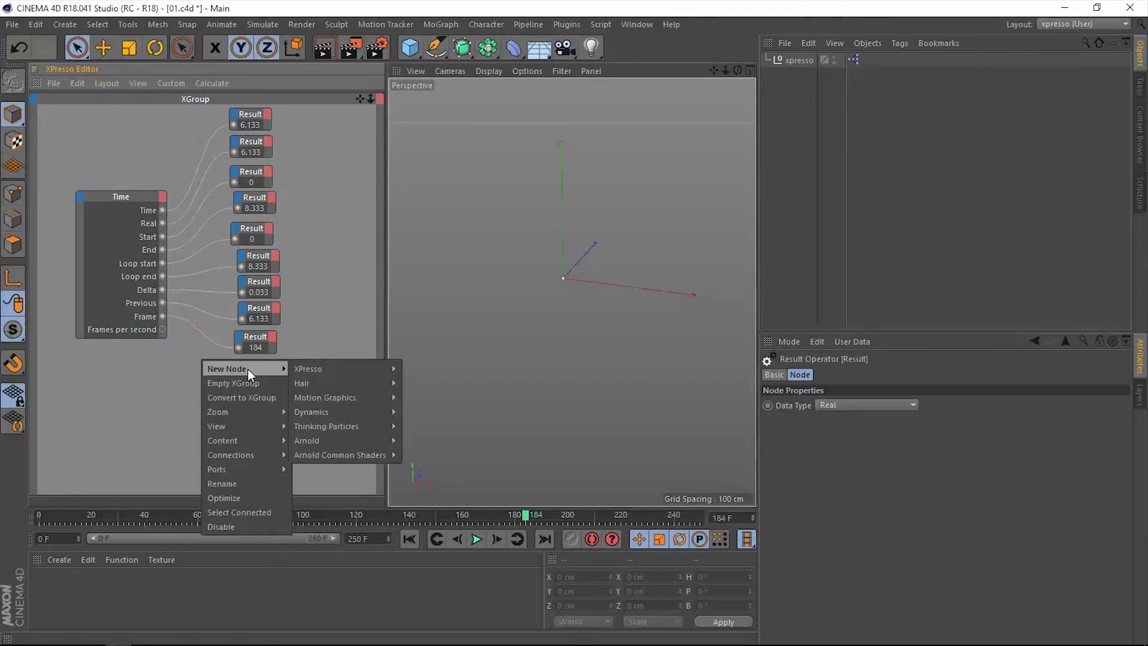
left_click(281, 351)
left_click_drag(266, 348, 244, 380)
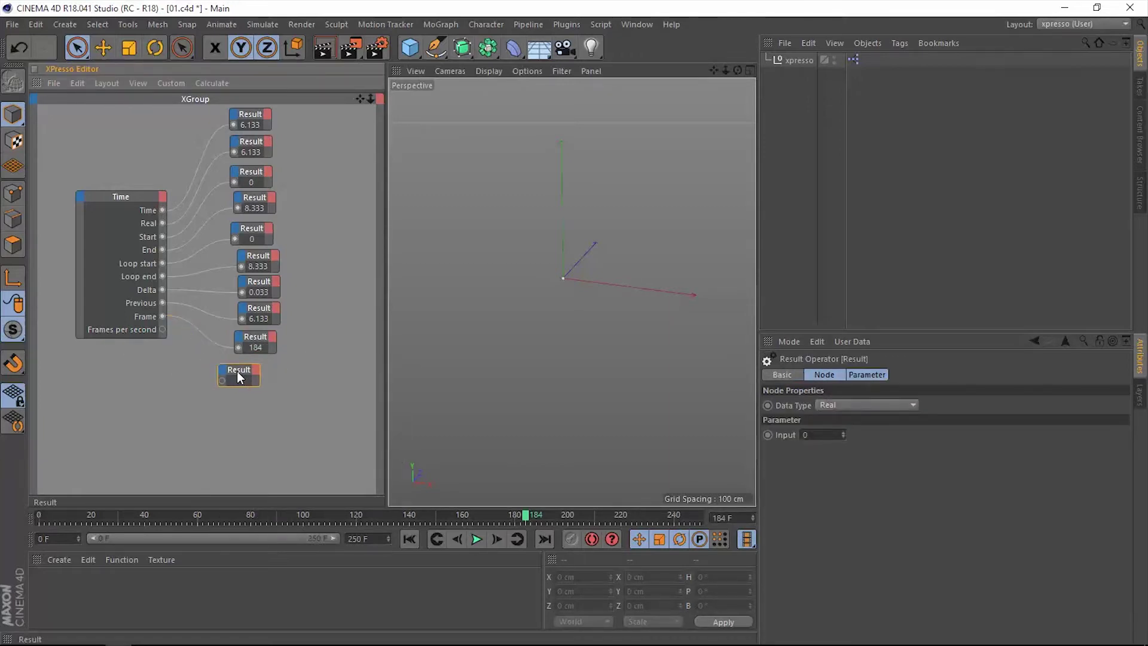
left_click(162, 333)
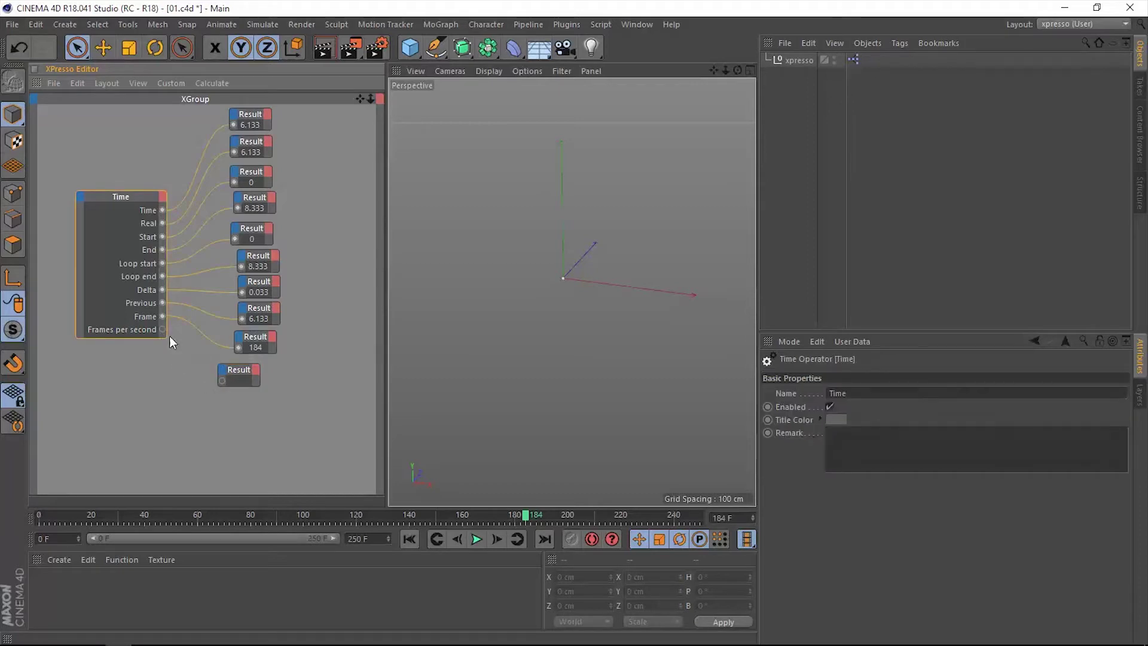
left_click_drag(200, 370, 252, 374)
left_click_drag(307, 135, 221, 414)
left_click_drag(318, 419, 246, 147)
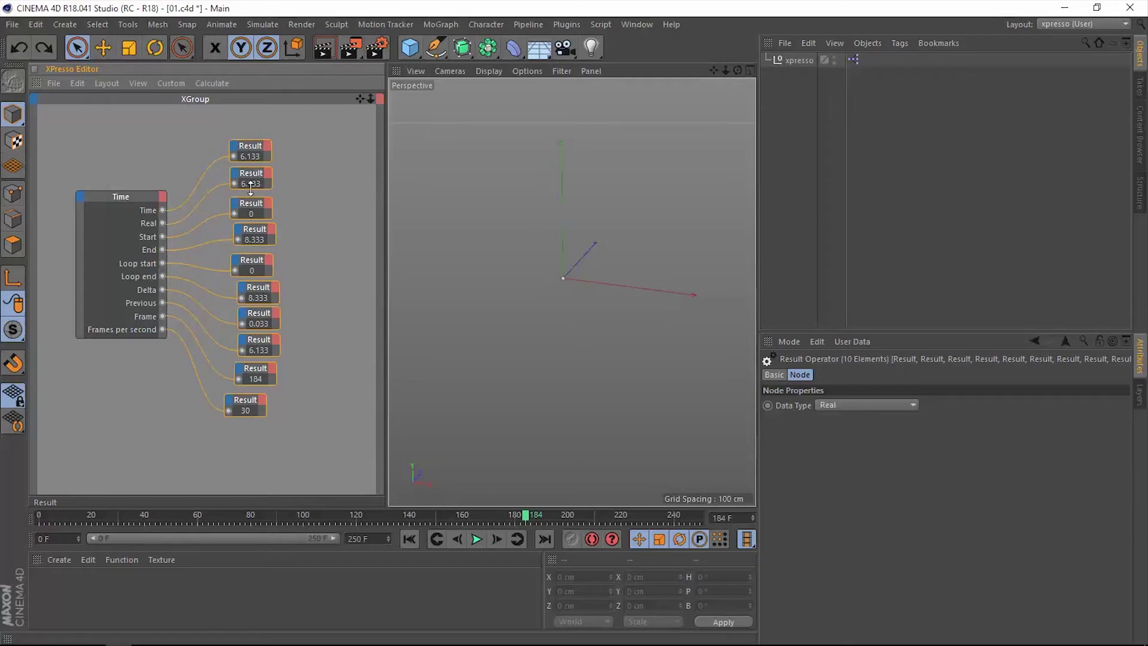
left_click(315, 249)
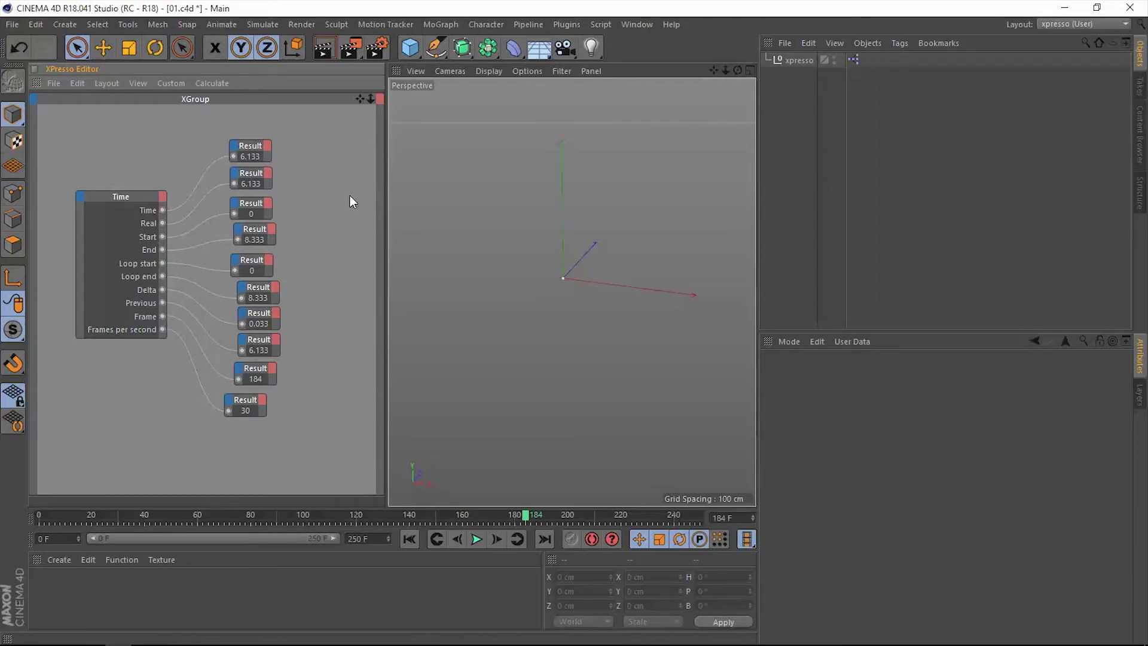
Add a Tube primitive and drag it into the XPresso graph as a node
left_click(413, 50)
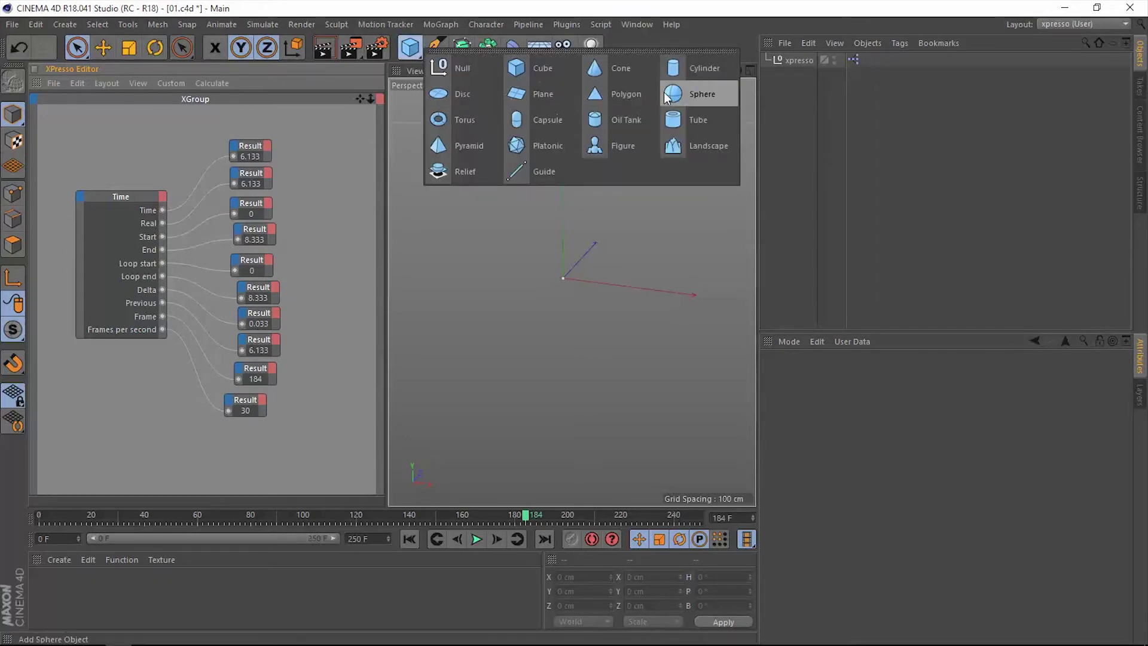
left_click(673, 122)
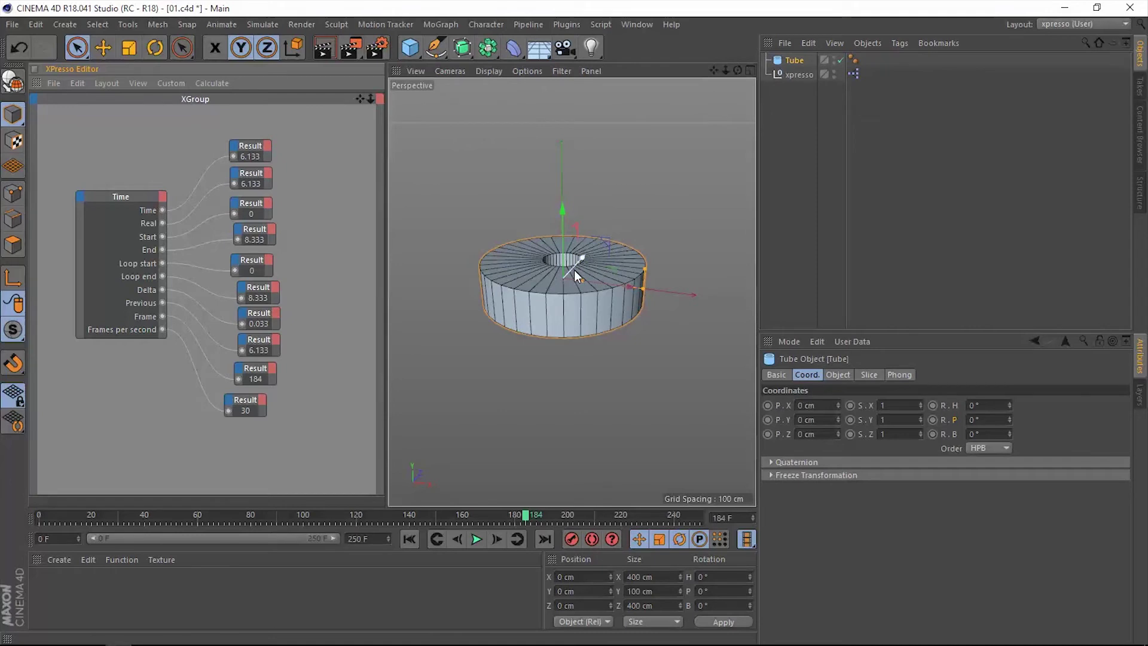
left_click_drag(794, 60, 341, 243)
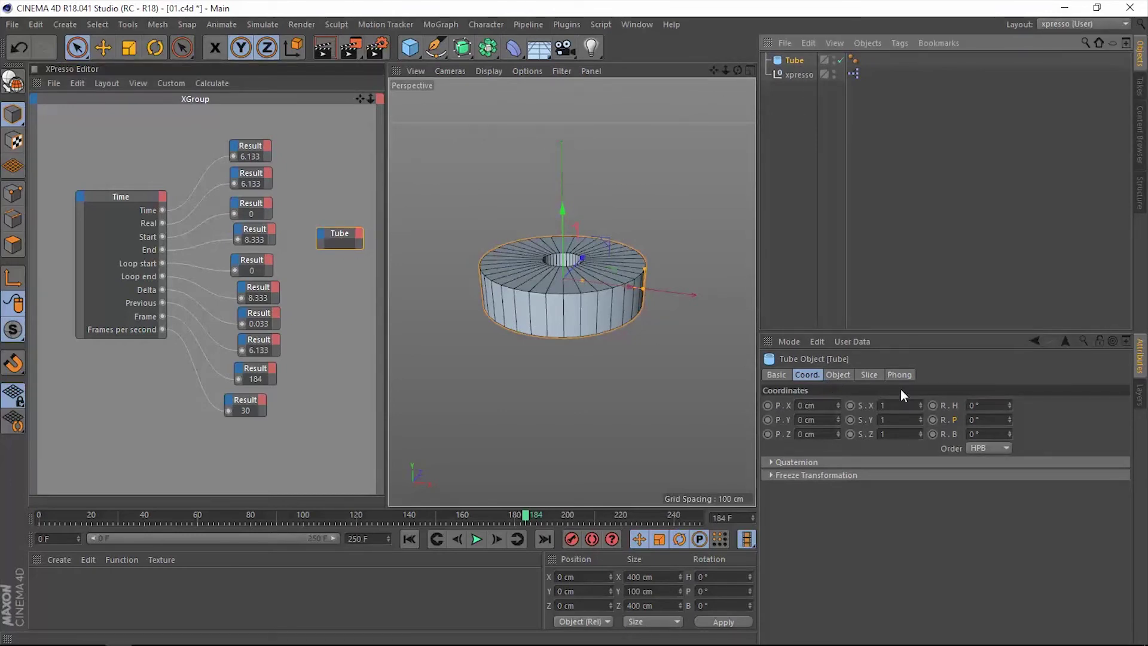
Check the Tube's Basic and Coordinate properties and wire the Time output into its Rotation input
left_click(775, 376)
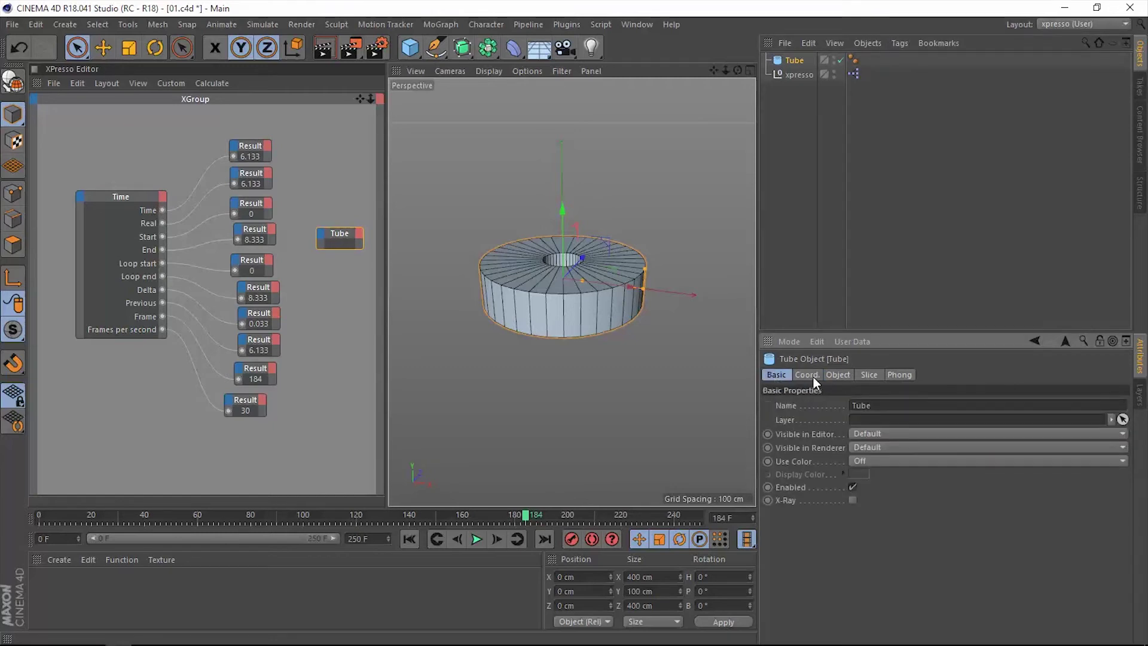
left_click(810, 376)
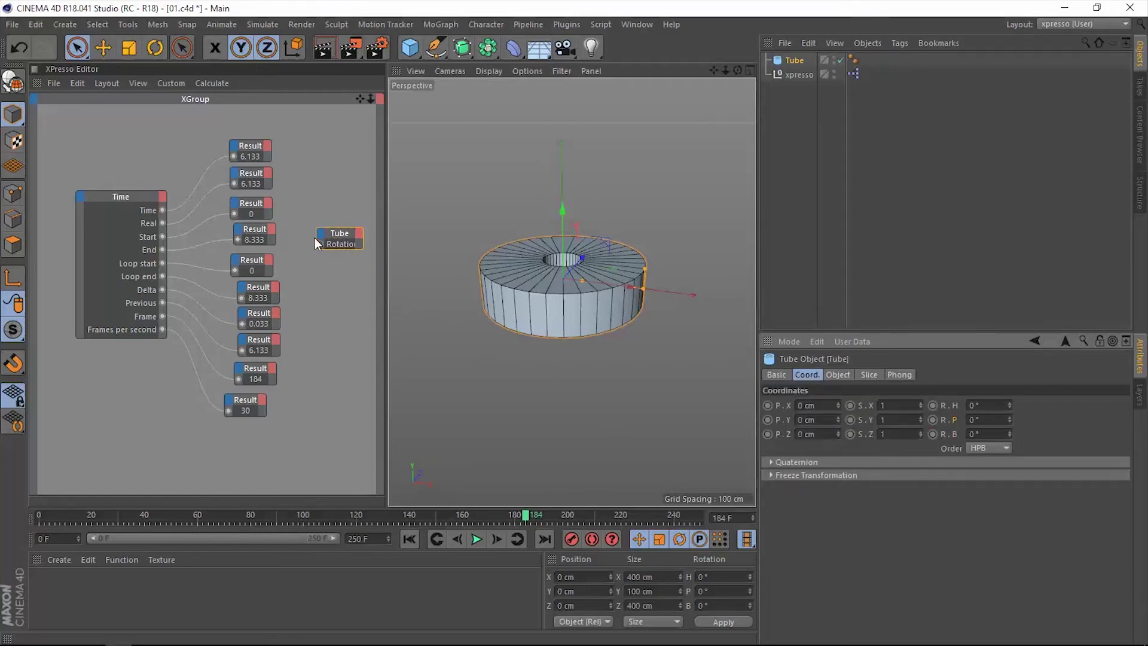
left_click_drag(161, 211, 323, 244)
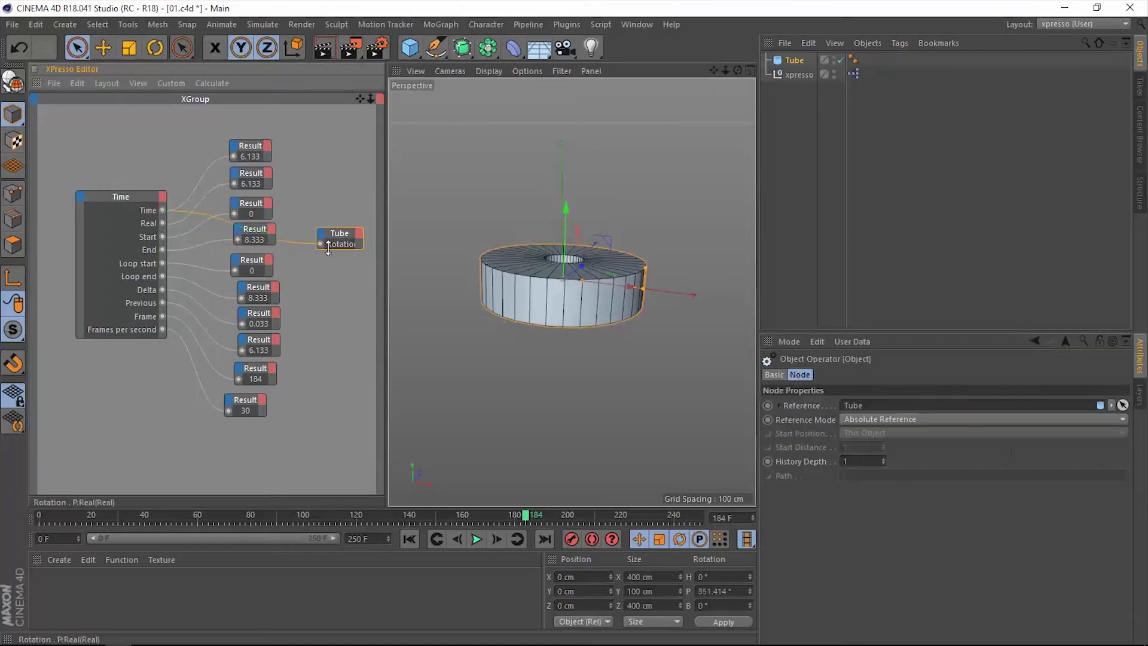
Rewind to the first frame and play the animation to watch the tube spin
left_click(436, 539)
left_click(477, 540)
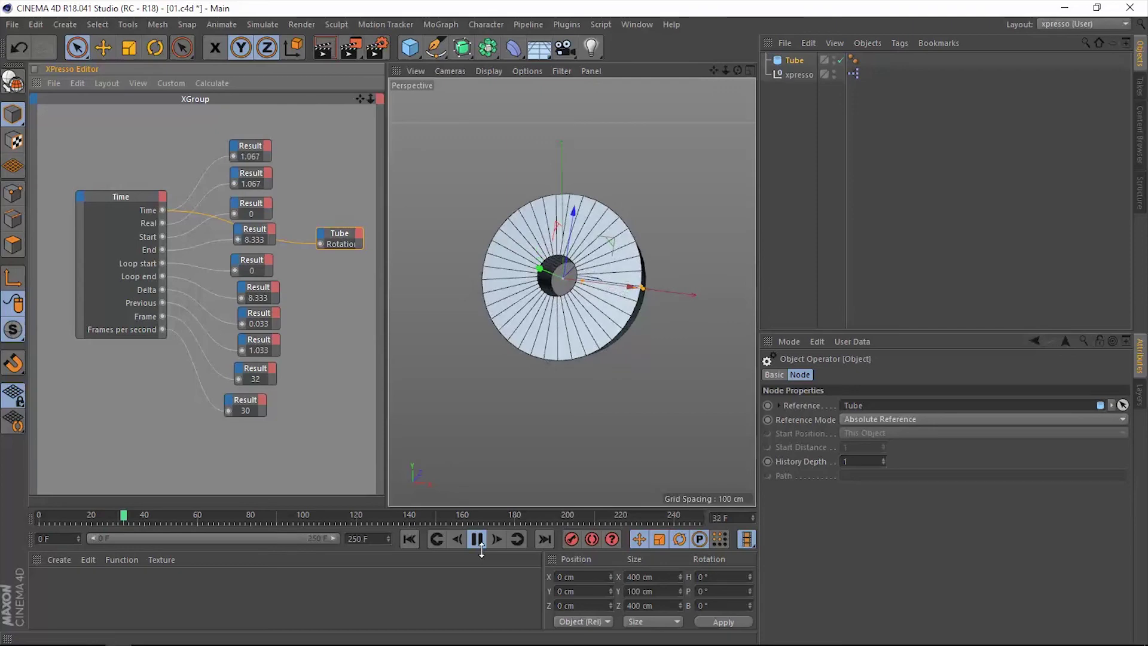